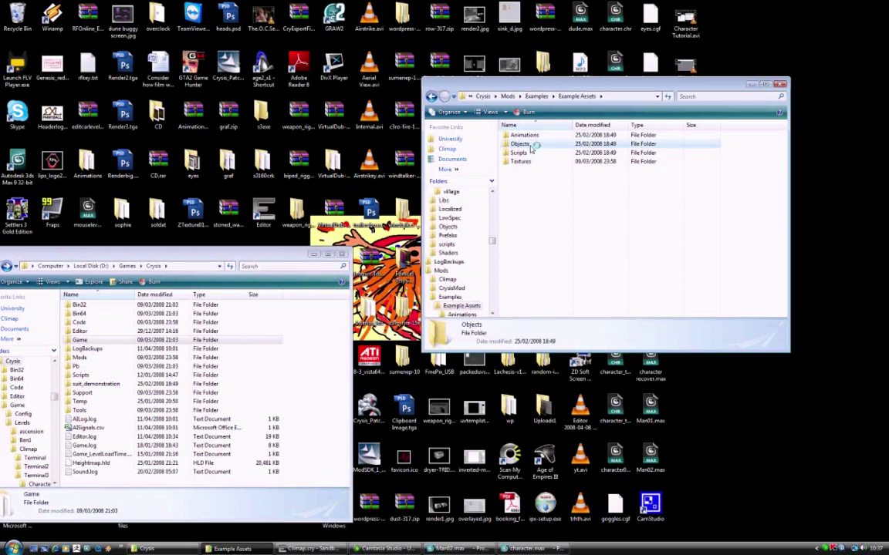
Browse to the Objects\Characters\human_male folder, locate character.max, and switch to that scene in 3ds Max
double_click(569, 175)
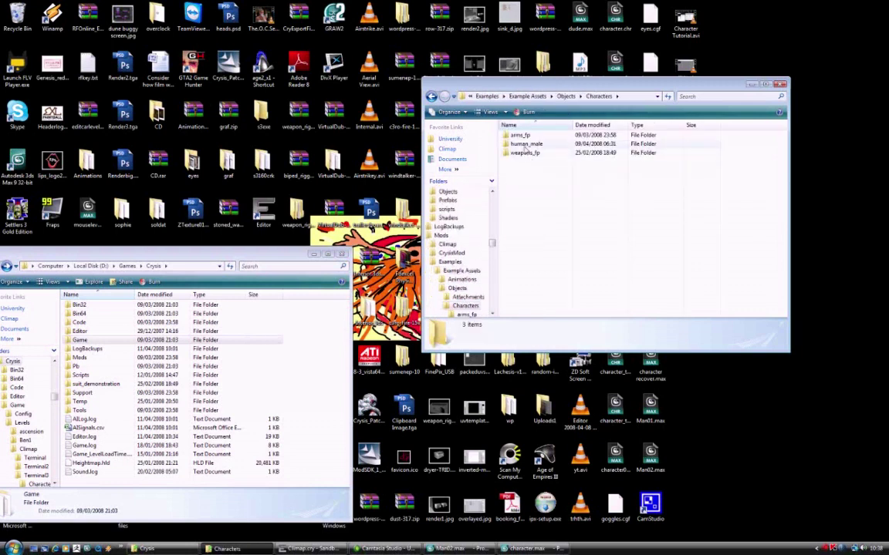
double_click(522, 145)
left_click(532, 179)
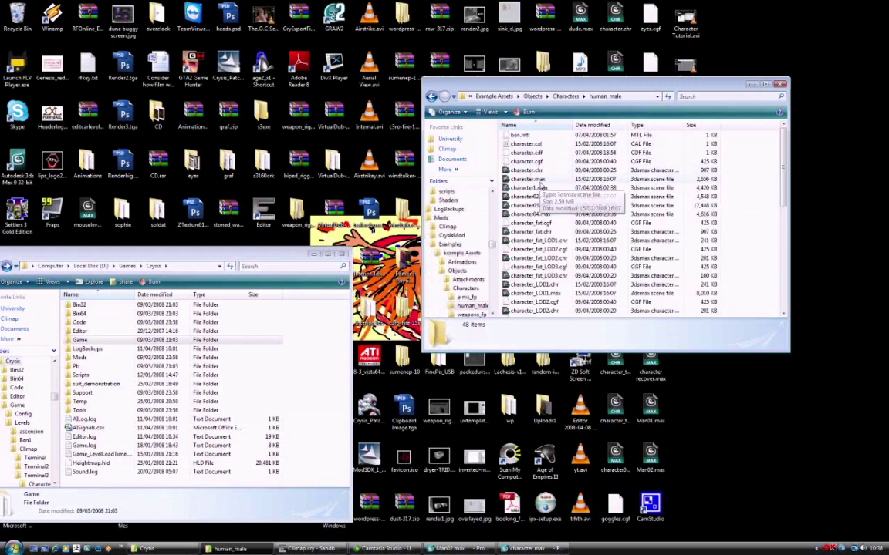
left_click(527, 548)
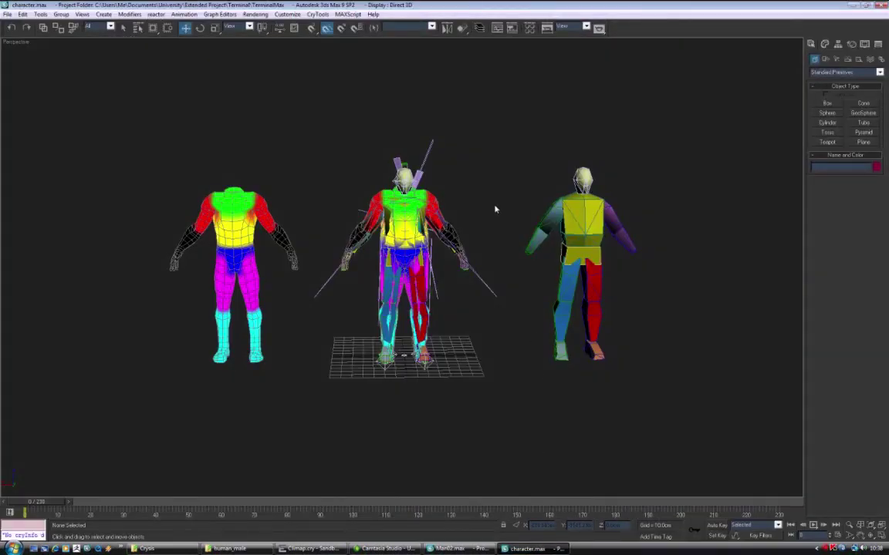
Examine the sample scene by selecting the separate blocky figure, the central body mesh, a thigh bone and the standalone character mesh
left_click_drag(628, 364, 478, 111)
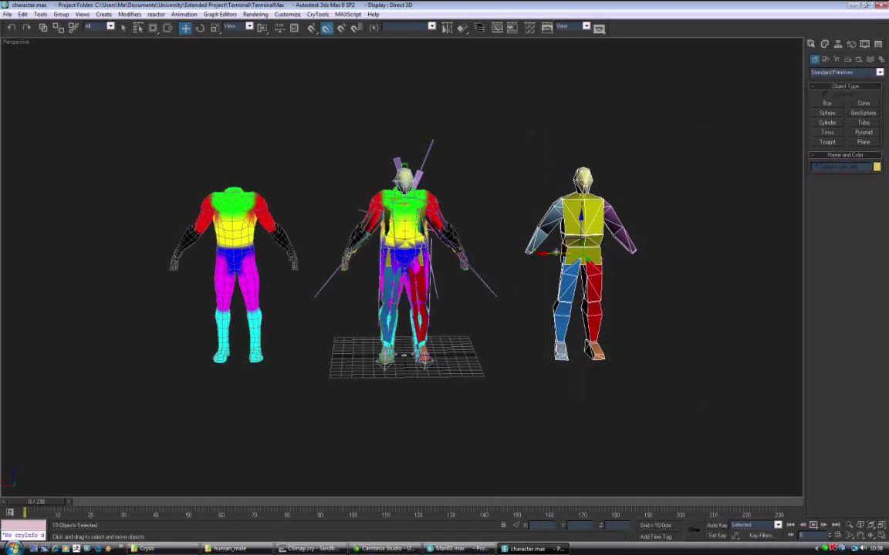
left_click(462, 190)
left_click(400, 221)
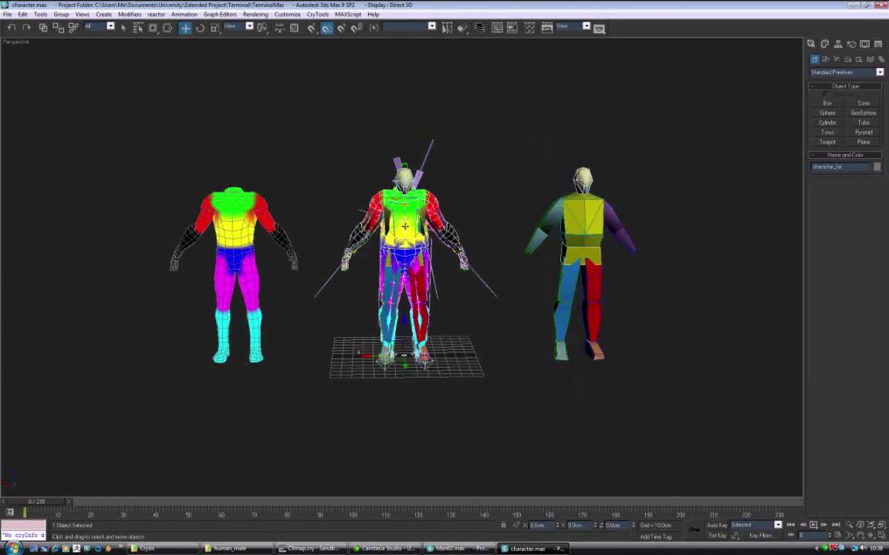
left_click(427, 309)
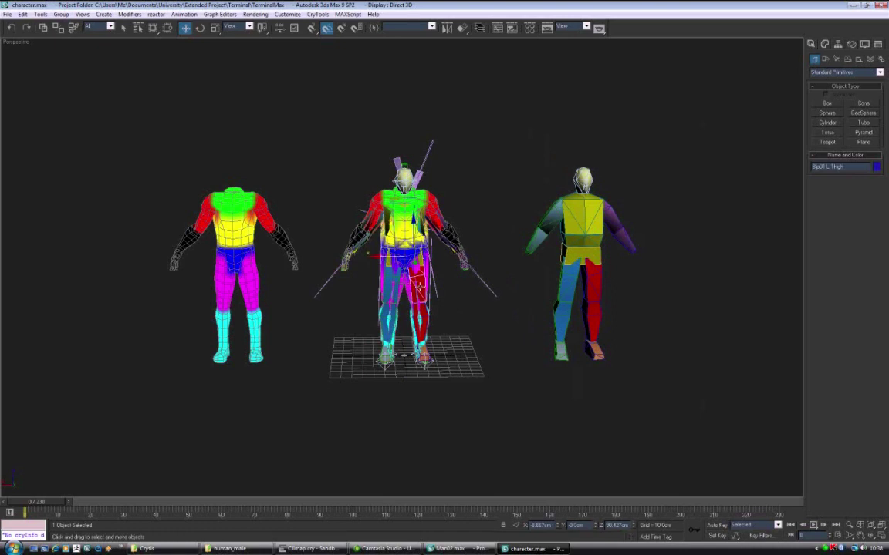
left_click(236, 202)
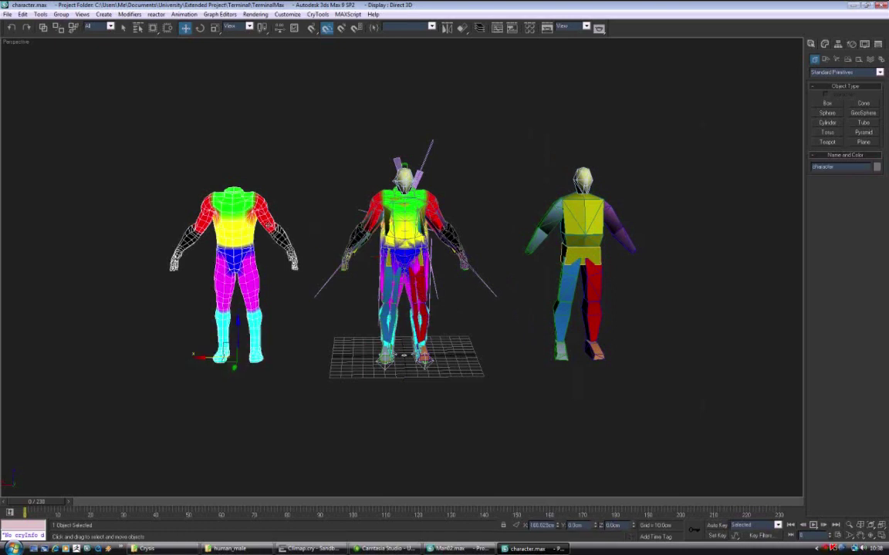
Try moving the standalone character mesh towards the central skeleton, and undo the last move
left_click_drag(235, 332, 222, 352)
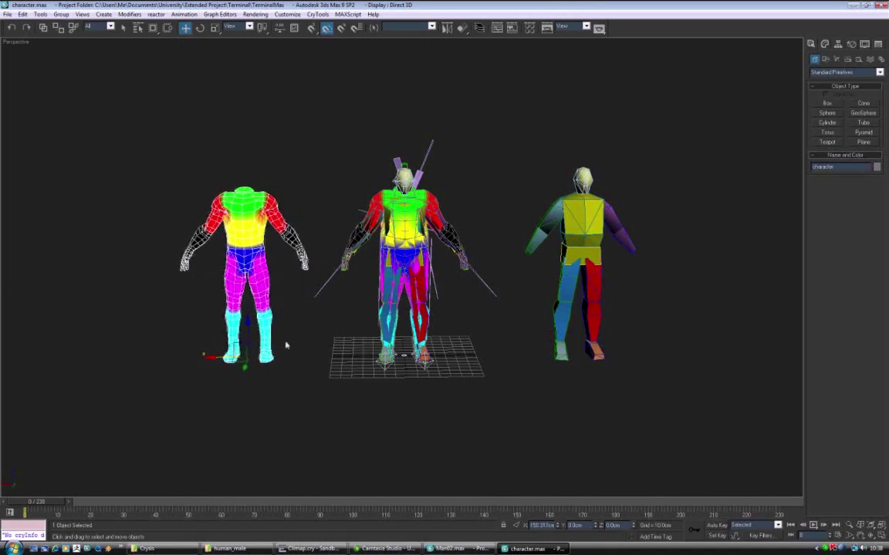
left_click_drag(215, 355, 367, 356)
key("ctrl+z")
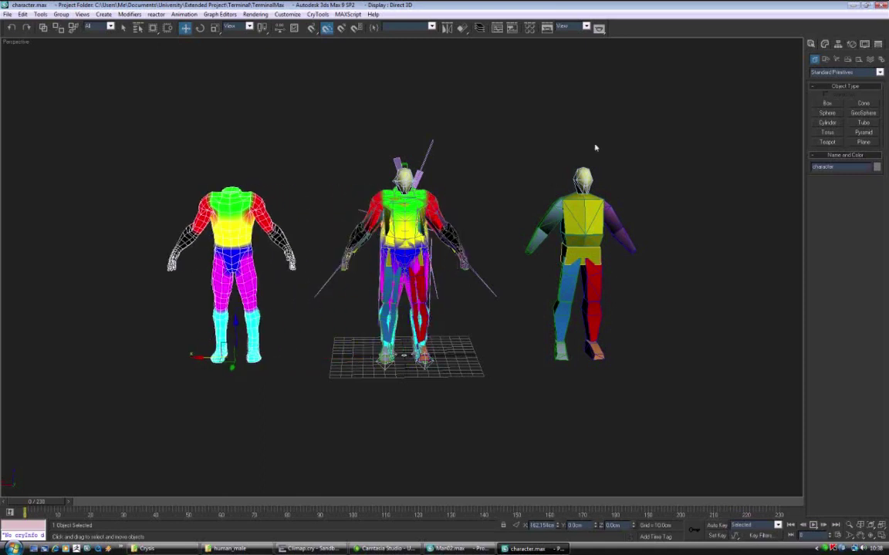
Close the character.max scene without saving its changes and return to the Man02.max scene
left_click(880, 6)
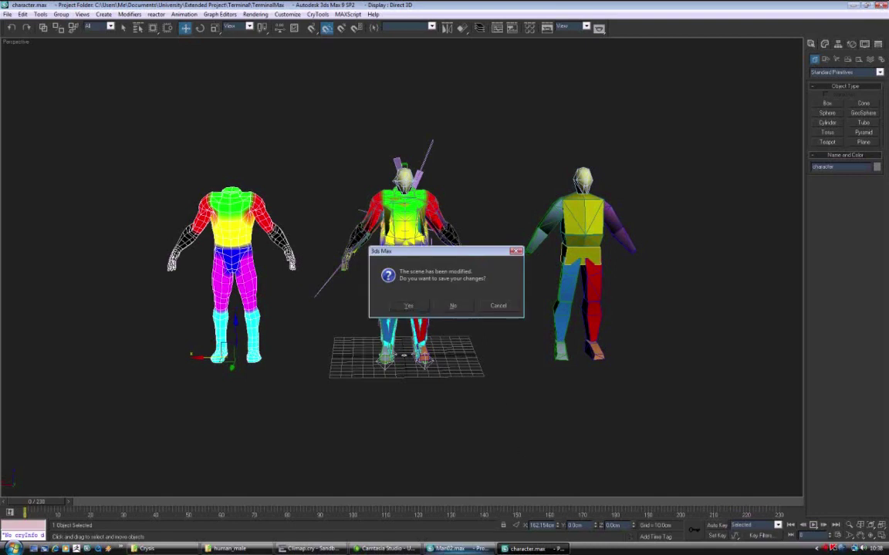
left_click(453, 305)
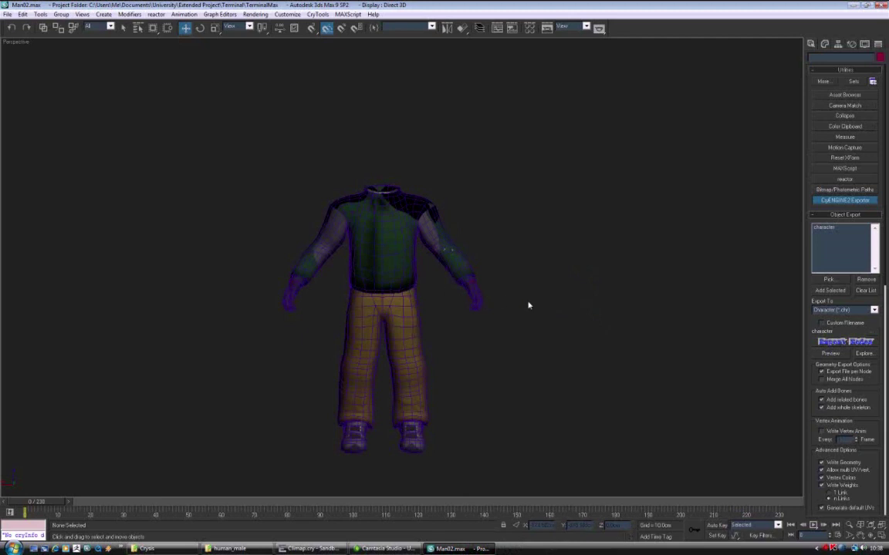
left_click(410, 219)
left_click(453, 213)
Import the head OBJ file into the scene as multiple objects, with both listed groups selected
left_click(7, 15)
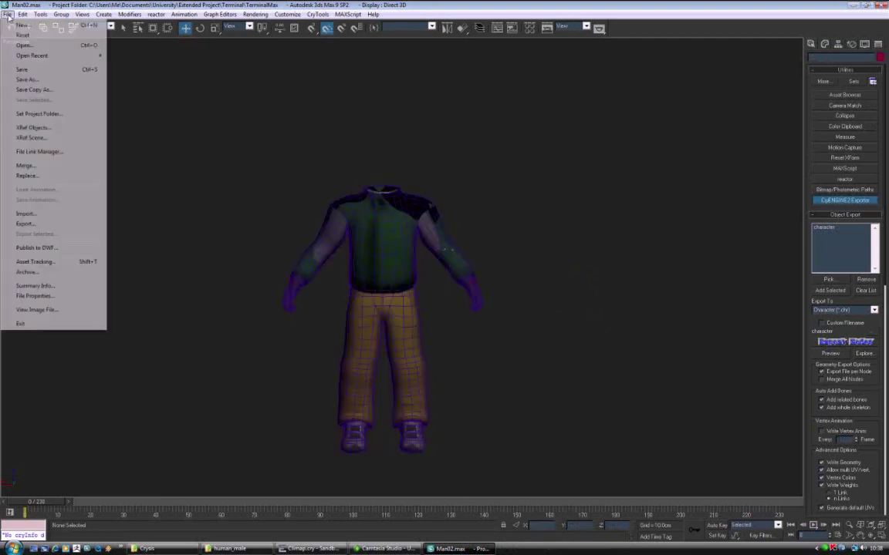
left_click(53, 214)
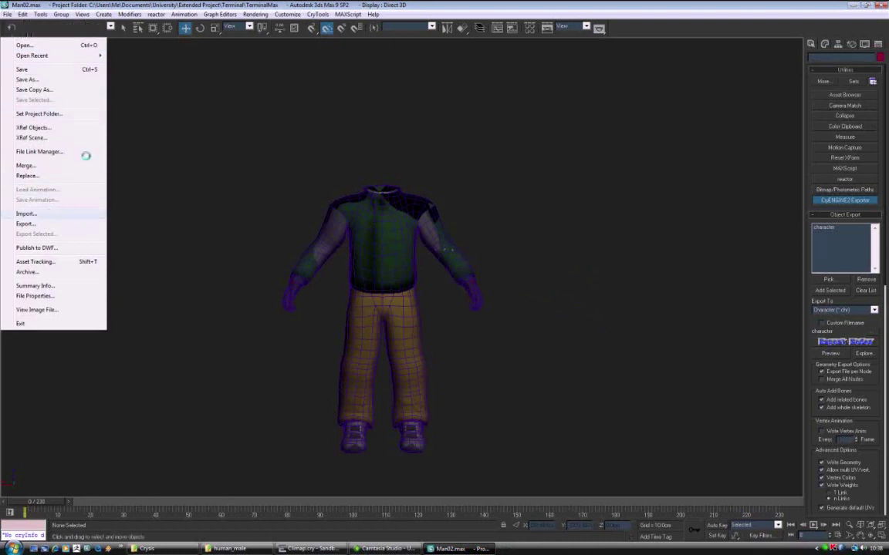
left_click(59, 111)
left_click(238, 324)
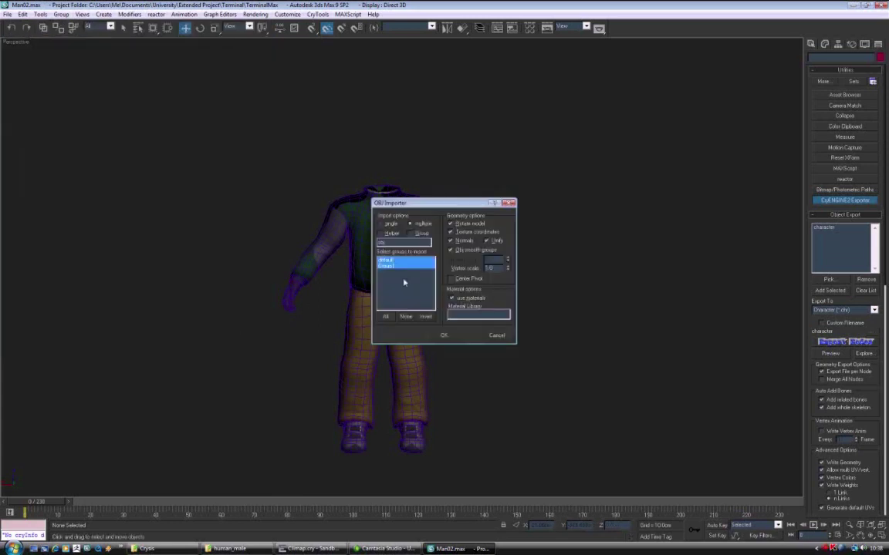
left_click(452, 335)
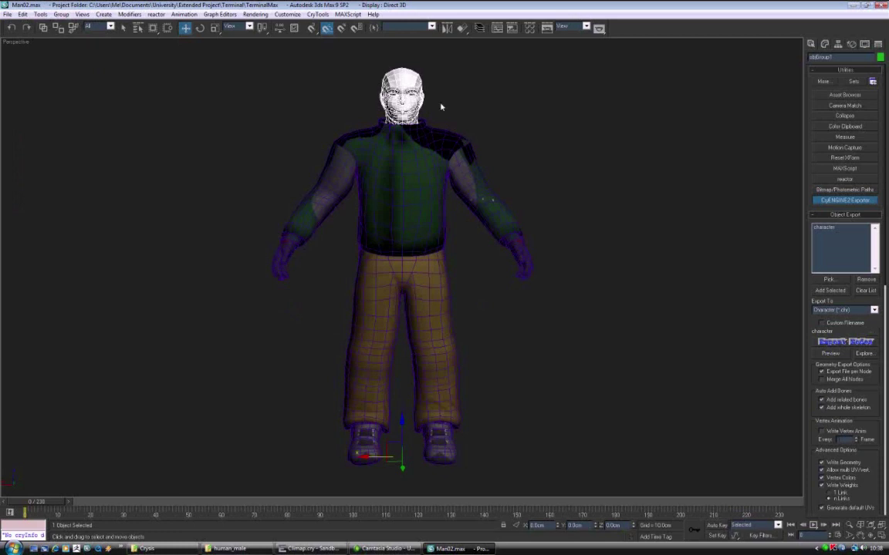
Convert the imported head mesh to an Editable Poly
left_click(824, 44)
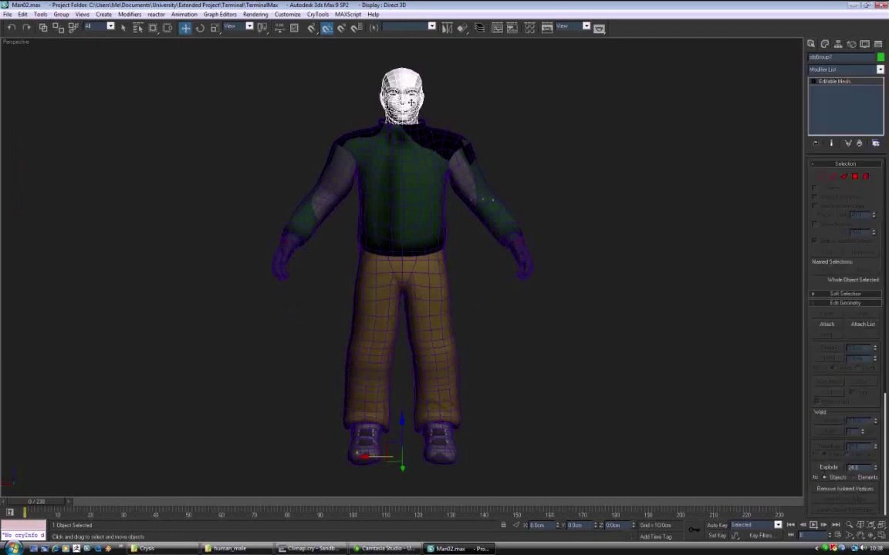
right_click(410, 103)
mouse_move(453, 197)
left_click(490, 202)
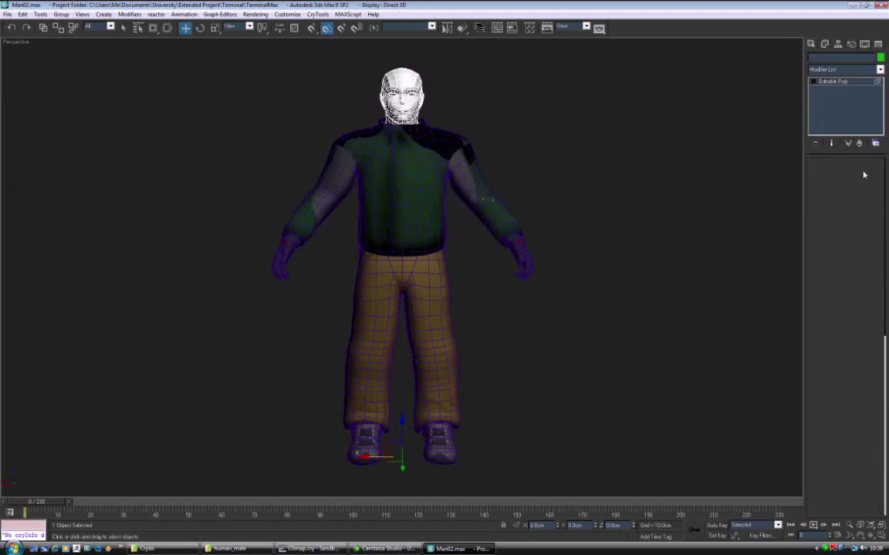
Select the whole head at element level, assign it to smoothing group 1, and deselect the head
left_click(386, 93)
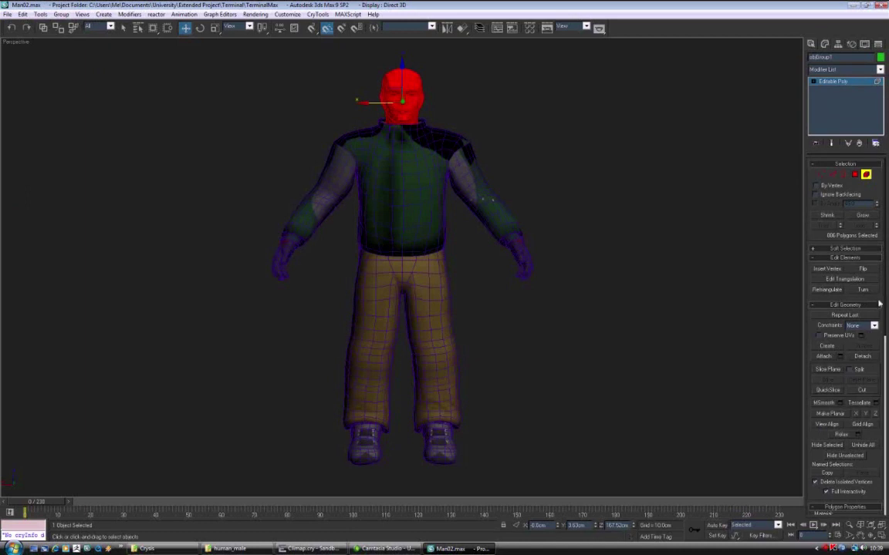
scroll(823, 307, "down", 5)
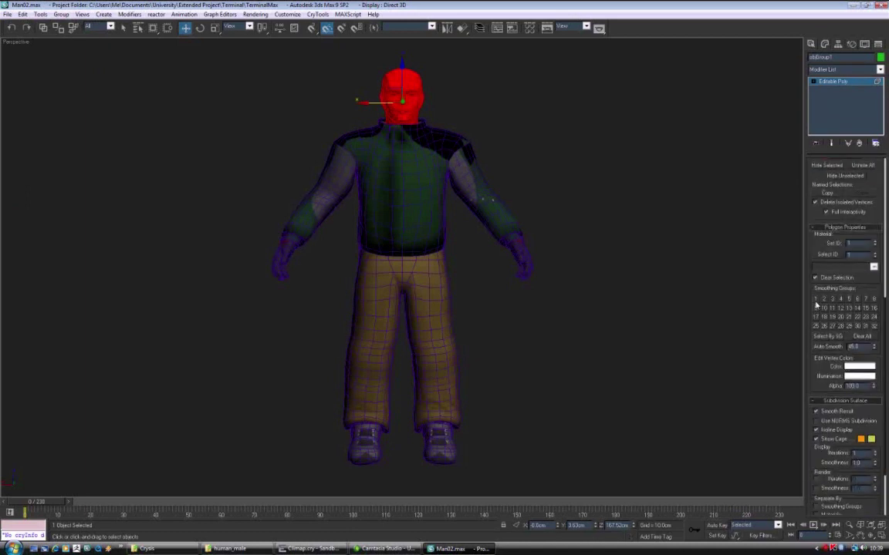
left_click(510, 197)
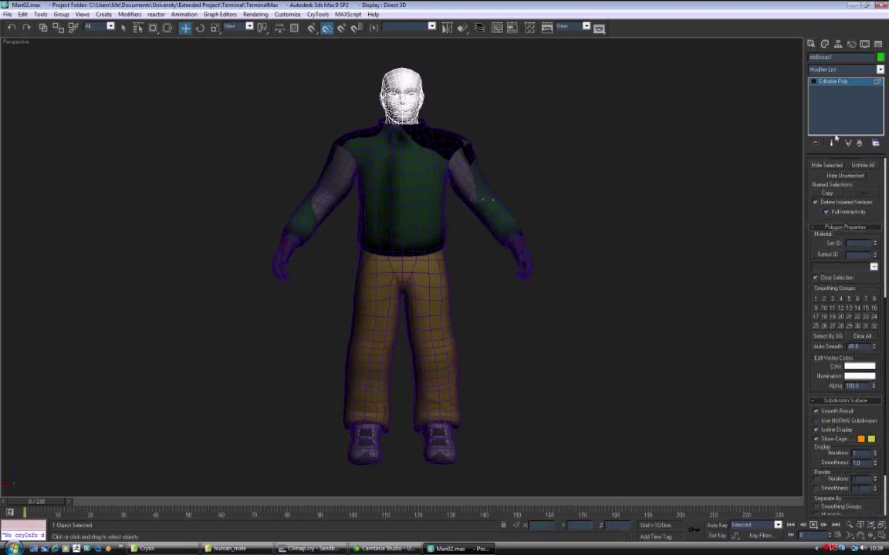
left_click(667, 139)
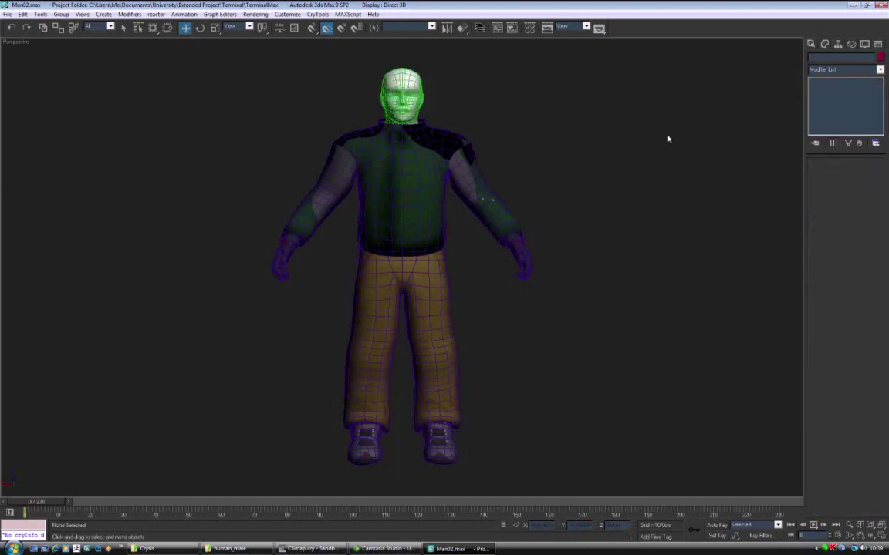
Select the head and body meshes in turn and check the object name of the body mesh
left_click(420, 169)
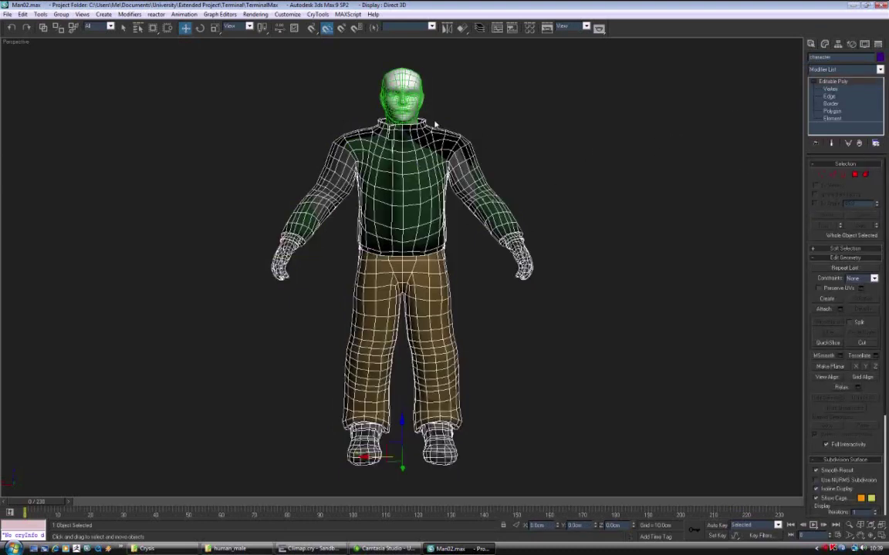
left_click(405, 104)
left_click(526, 133)
left_click(410, 110)
left_click(428, 222)
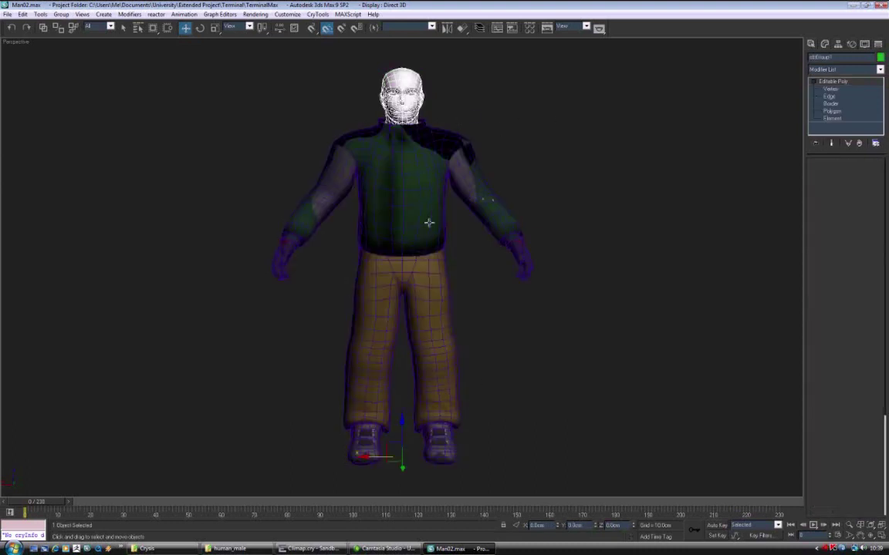
double_click(838, 58)
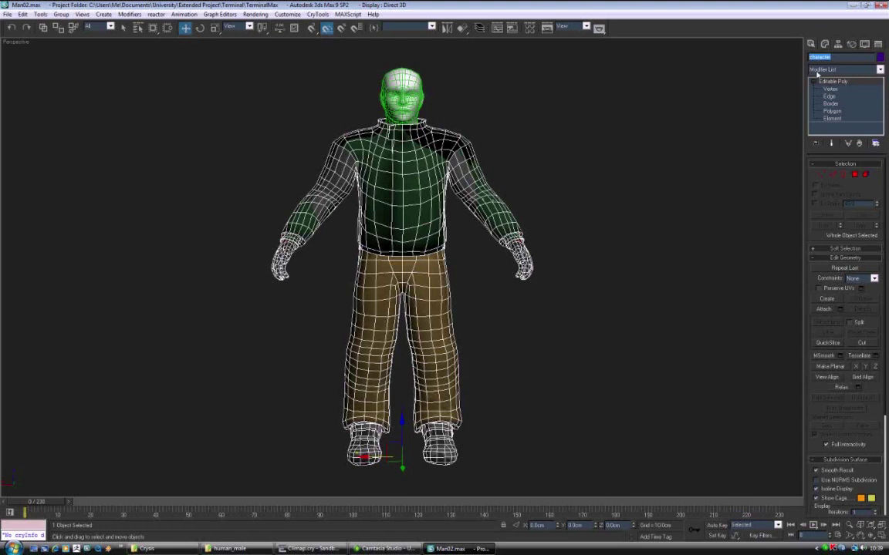
Attach the head to the body mesh with Match Material IDs to Material and Condense Material and IDs, and undo a trial move
left_click(824, 310)
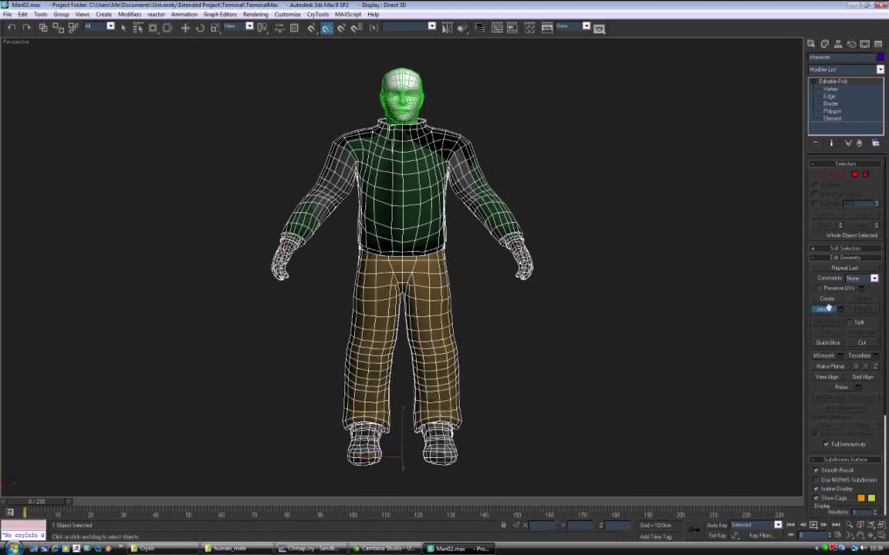
left_click(380, 88)
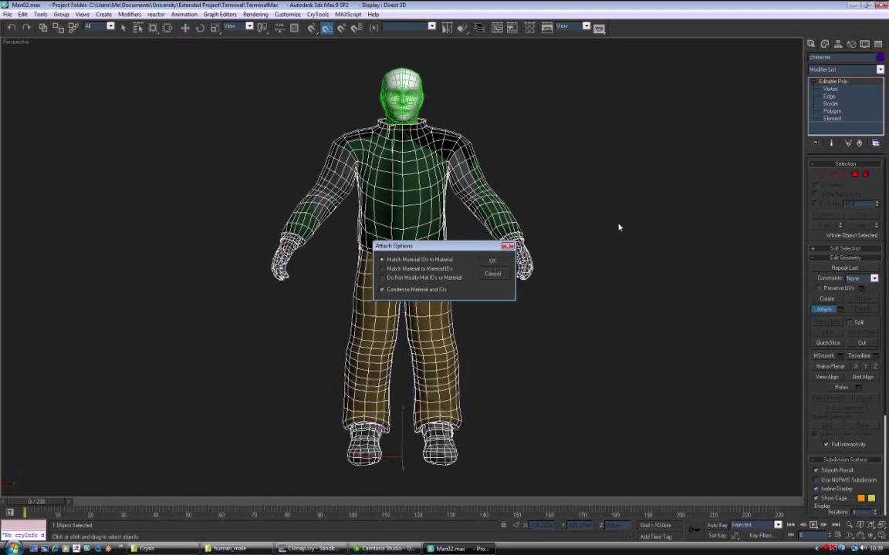
key("Return")
key("w")
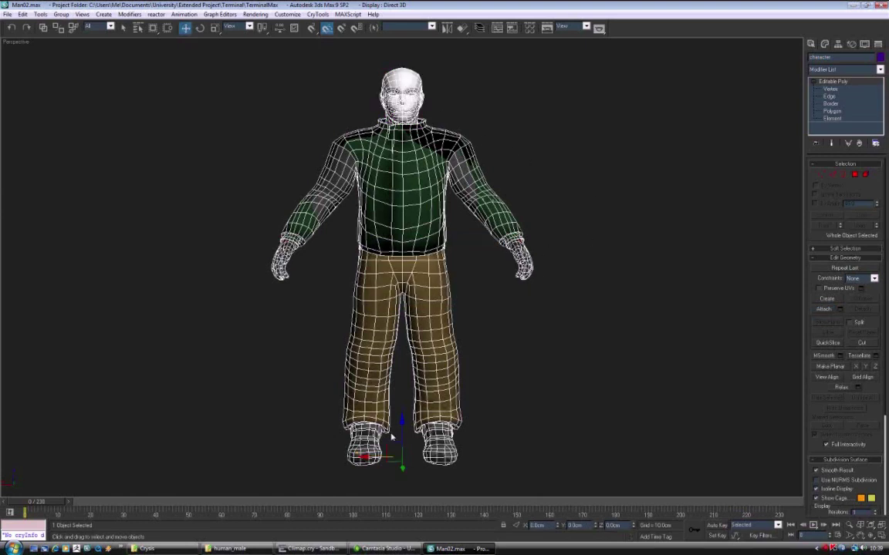
left_click_drag(371, 456, 328, 456)
key("ctrl+z")
Unhide all hidden objects in the scene, including the skeleton and the helper figure
middle_click_drag(685, 198, 587, 190)
scroll(516, 229, "down", 8)
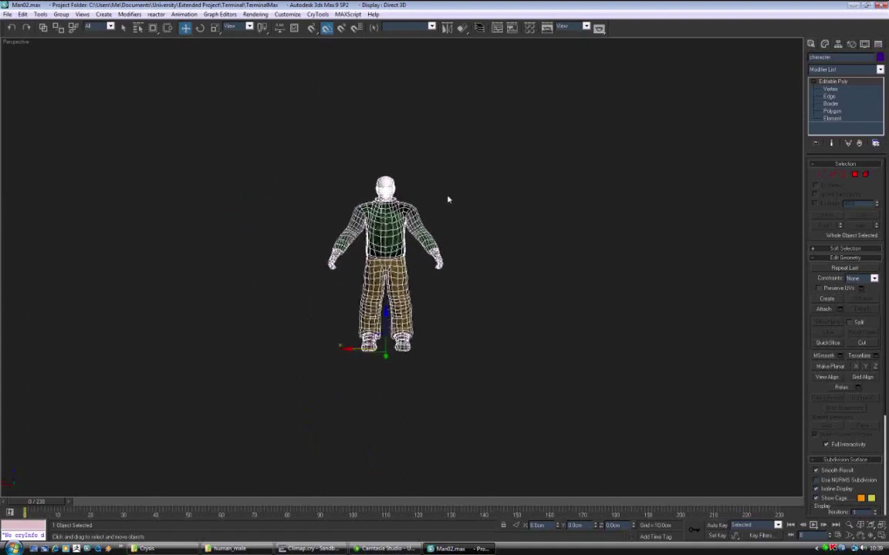
scroll(452, 198, "up", 5)
right_click(542, 203)
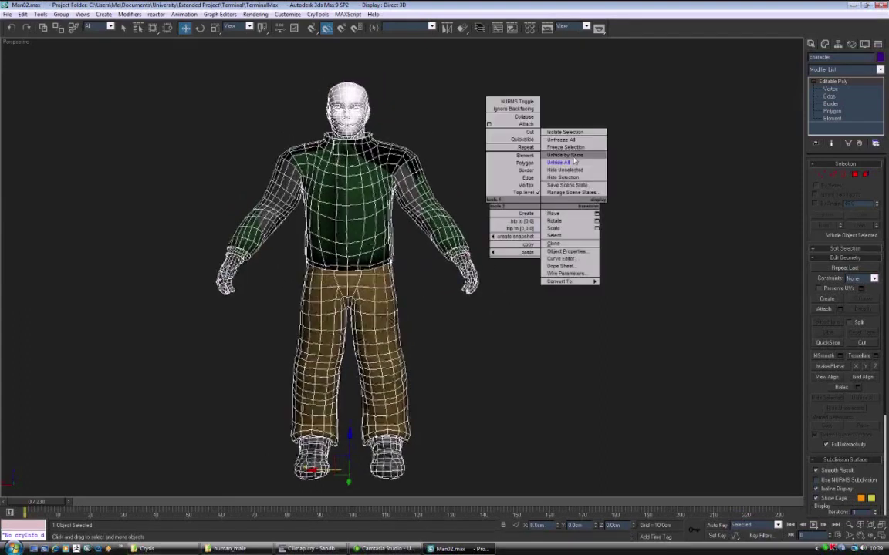
left_click(574, 163)
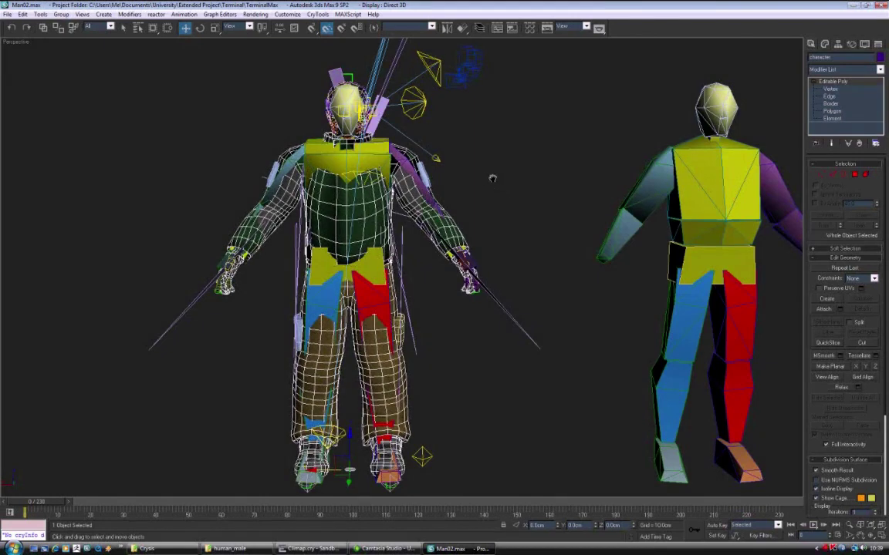
Add a Skin modifier to the combined head and body mesh
scroll(526, 198, "down", 7)
middle_click_drag(466, 173, 432, 164)
scroll(421, 170, "up", 3)
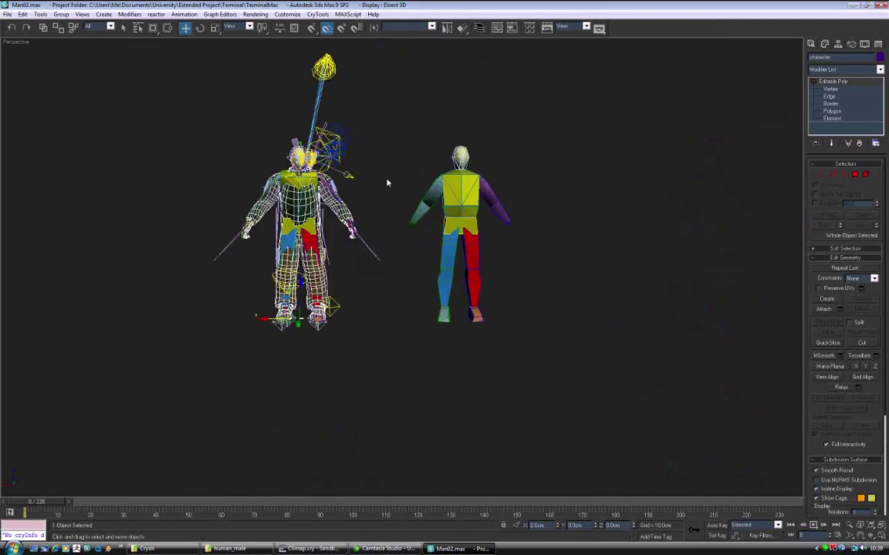
scroll(365, 162, "up", 3)
middle_click_drag(371, 196, 423, 307)
middle_click_drag(417, 159, 415, 101)
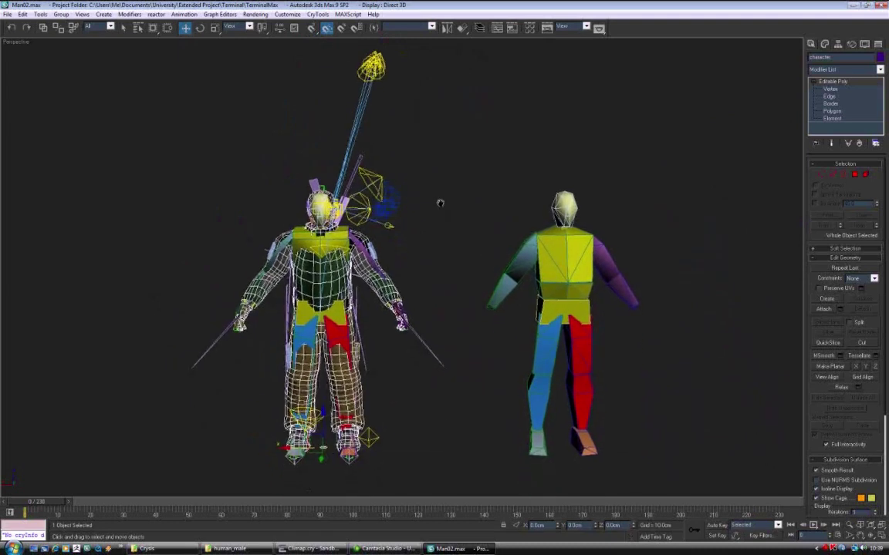
scroll(423, 187, "up", 5)
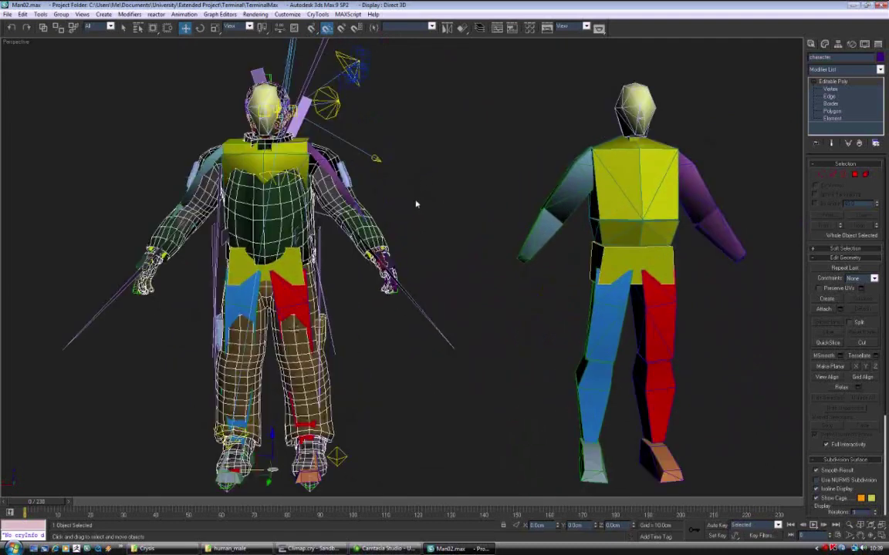
left_click(413, 202)
left_click(340, 202)
left_click(879, 69)
scroll(882, 230, "down", 5)
scroll(882, 230, "down", 1)
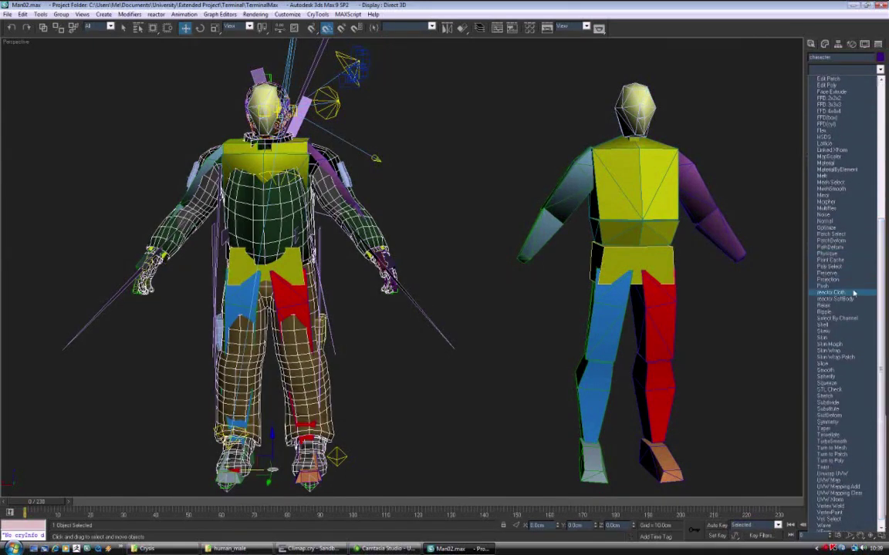
left_click(839, 340)
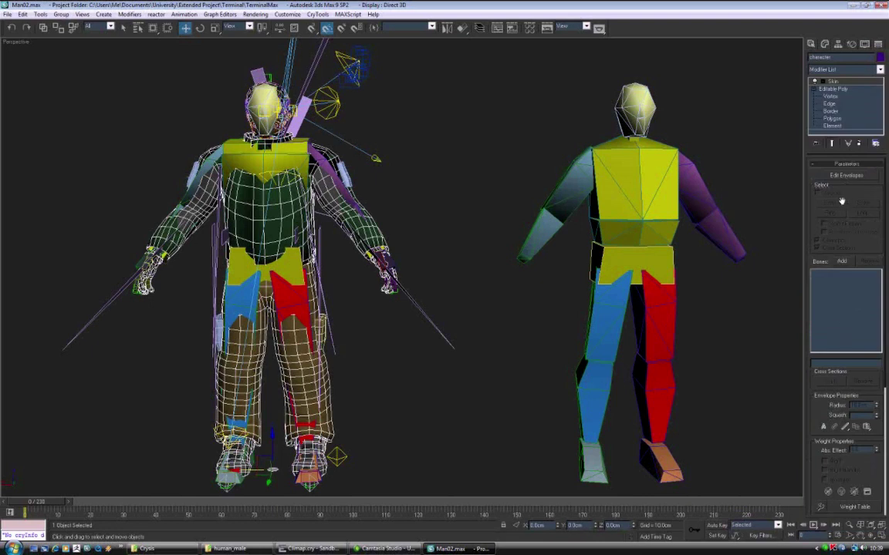
For the Skin modifier's bones, select Bip01, Bip01 Head, L Calf, L Clavicle and all left finger bones, leaving out the Phys bones
left_click(842, 262)
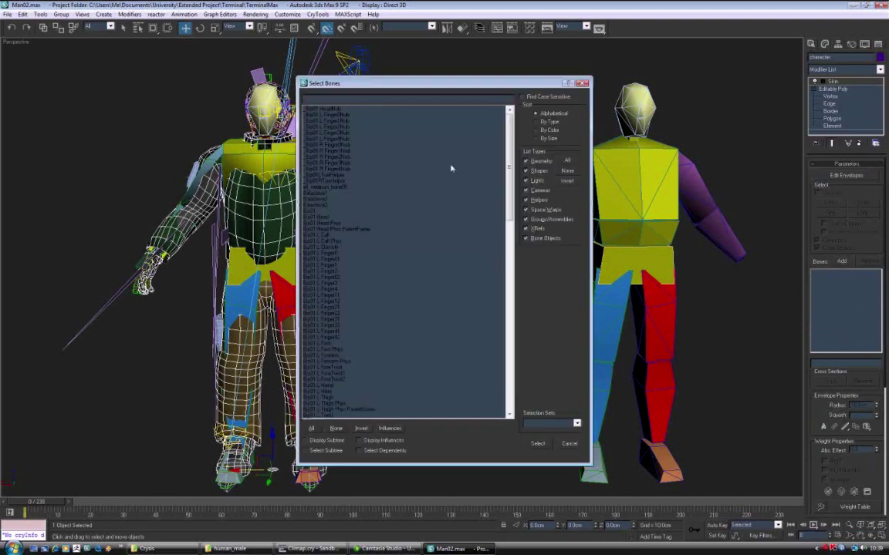
left_click(312, 212)
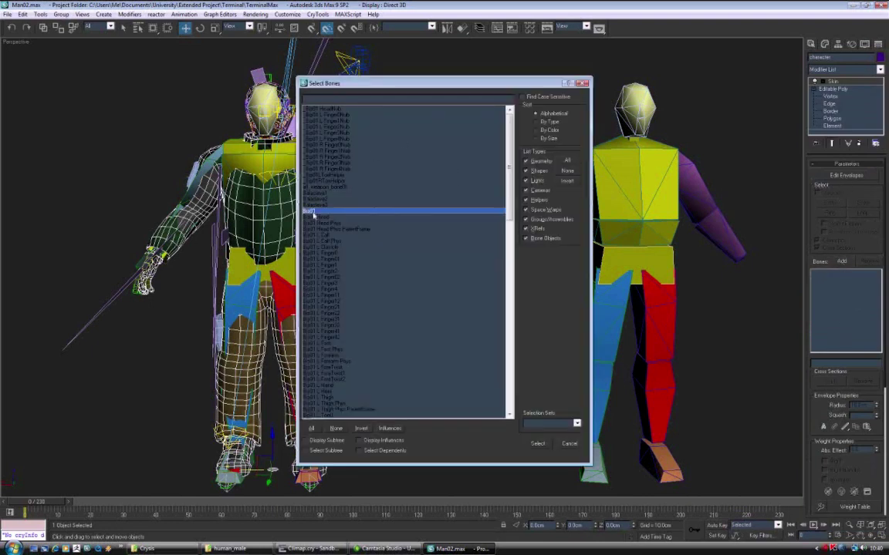
left_click(322, 218, "ctrl")
left_click(329, 236, "ctrl")
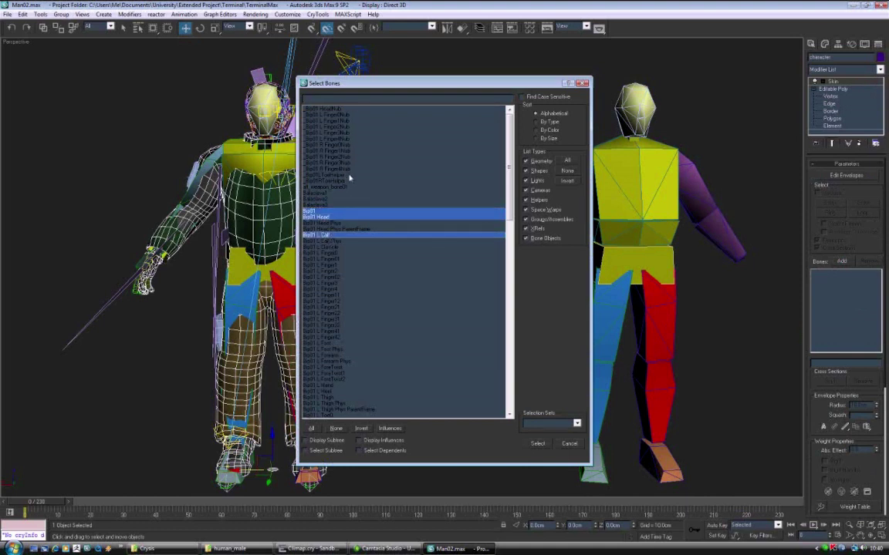
left_click(330, 247, "ctrl")
left_click(333, 339, "ctrl+shift")
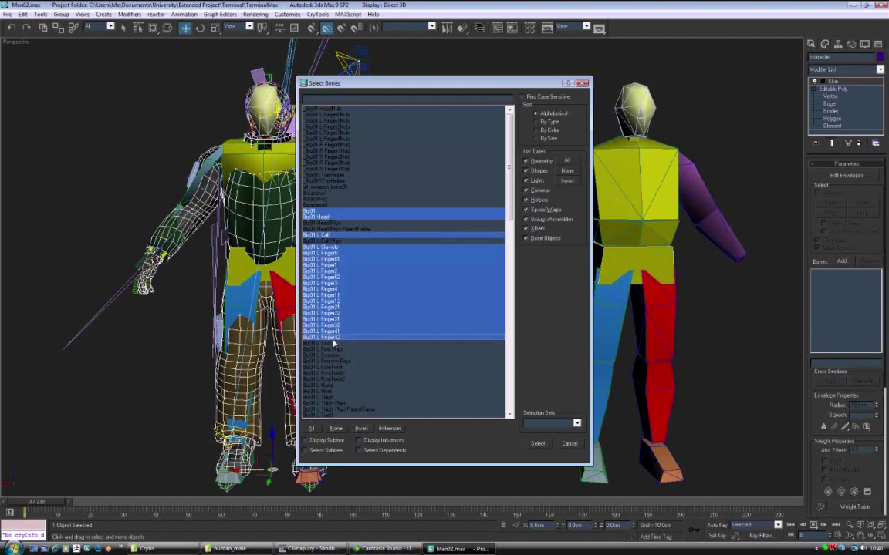
Extend the bone selection with Bip01 L Foot, L Forearm, the three L ForeTwist bones, L Hand, L Heel and L Thigh
left_click(329, 344, "ctrl")
left_click(335, 356, "ctrl")
left_click(340, 369, "ctrl")
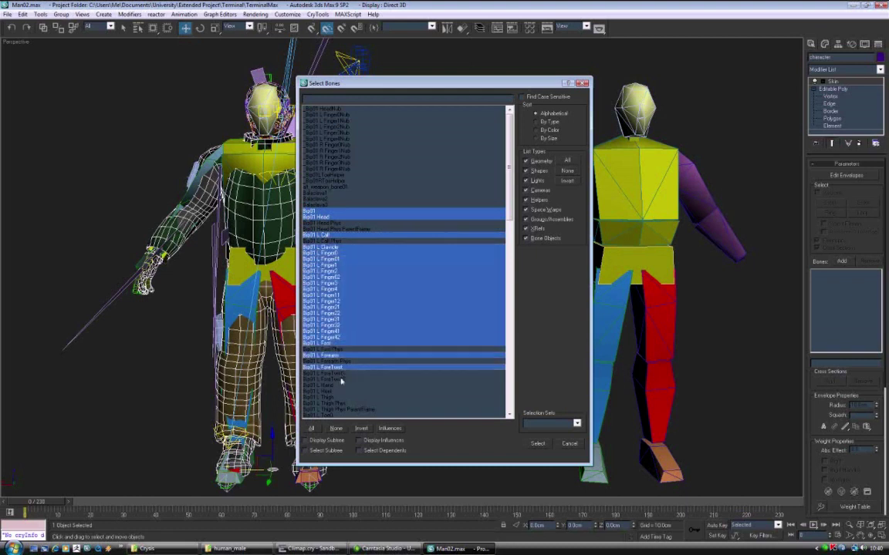
left_click(341, 374, "ctrl")
left_click(341, 381, "ctrl")
left_click(331, 385, "ctrl")
left_click(332, 391, "ctrl")
left_click(334, 398, "ctrl")
Extend the bone selection with Bip01 L Toe0, L UpperArm, Neck, Pelvis, R Calf and R Clavicle
scroll(503, 189, "down", 15)
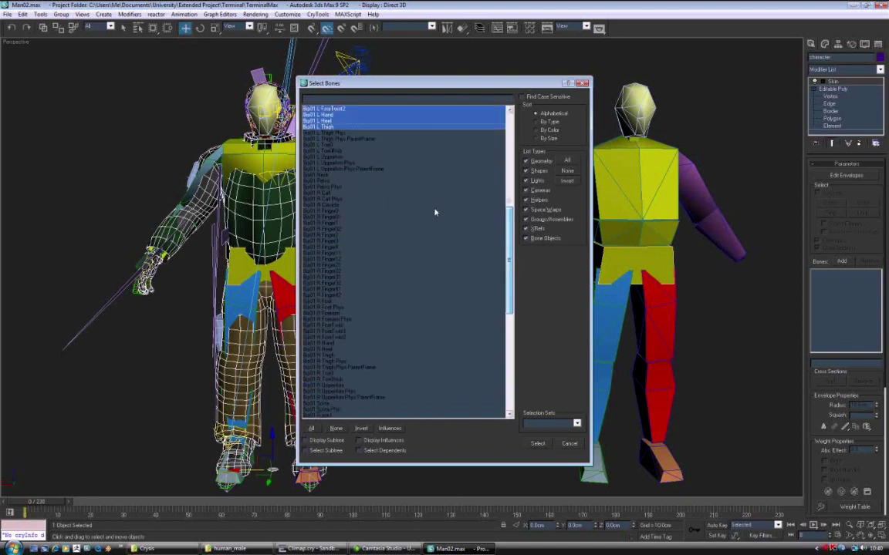
left_click(331, 145, "ctrl")
left_click(336, 157, "ctrl")
left_click(335, 175, "ctrl")
left_click(335, 180, "ctrl")
left_click(334, 193, "ctrl")
left_click(333, 206, "ctrl")
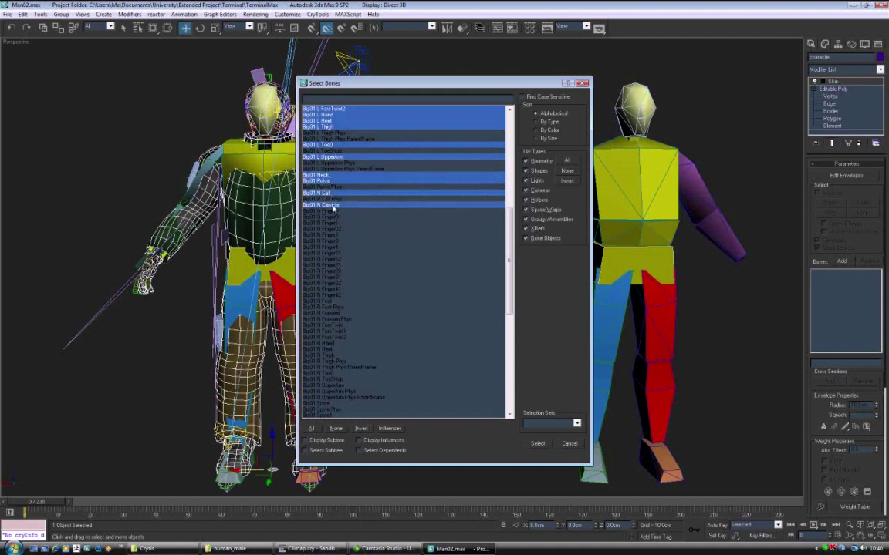
Include the remaining right-side bones and Bip01 Spine to Spine3 without Phys or Nub bones, and add the whole selection to the Skin modifier
left_click_drag(332, 308, 335, 405, "shift")
left_click_drag(512, 258, 512, 311)
left_click(327, 259, "shift")
left_click(328, 272, "ctrl")
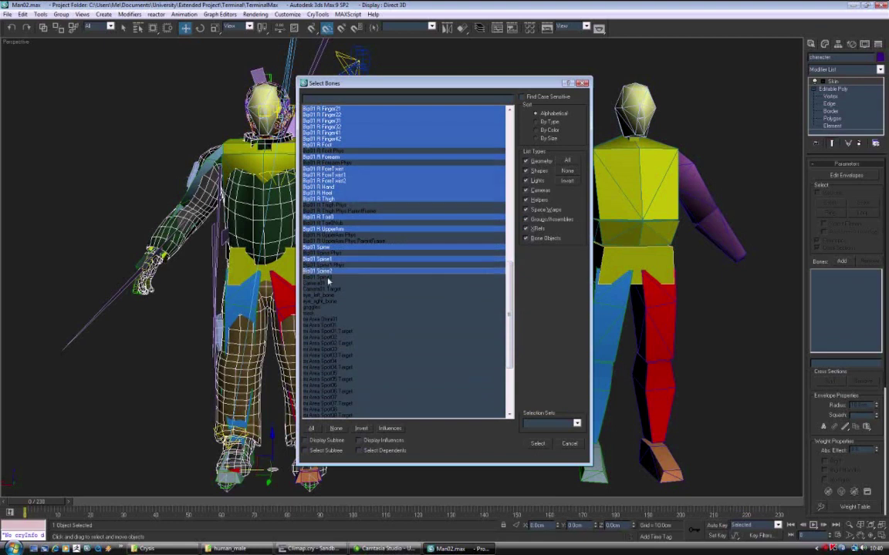
left_click(327, 278, "ctrl")
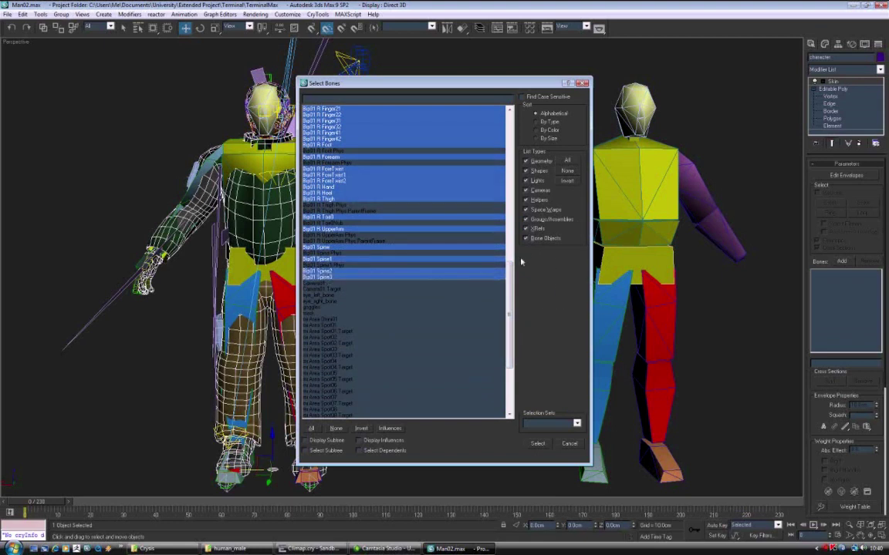
left_click_drag(510, 290, 515, 154)
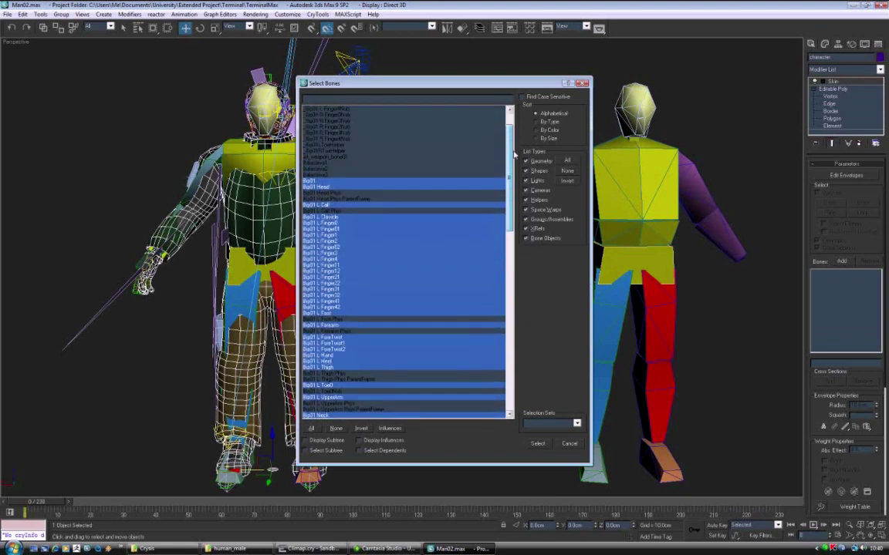
left_click(539, 445)
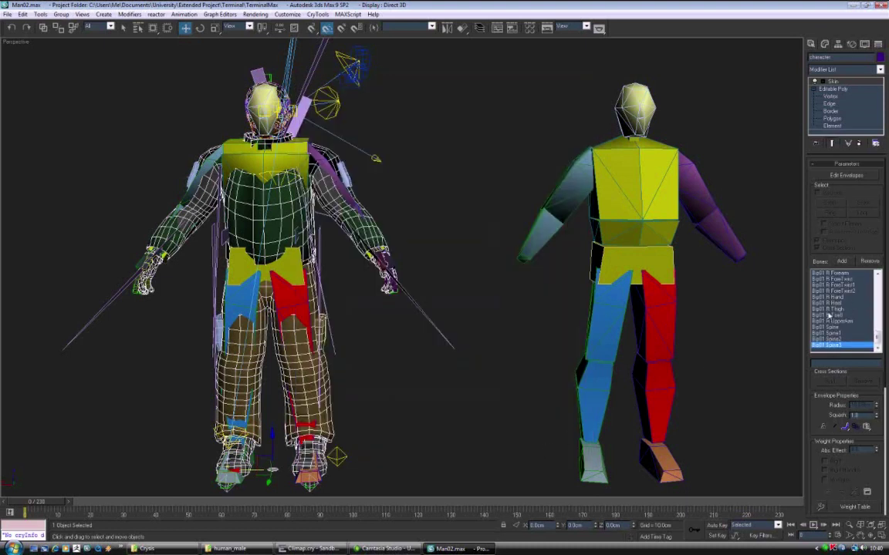
Switch envelope editing of the Skin modifier on and off to examine the bone envelopes on the character mesh
left_click(838, 177)
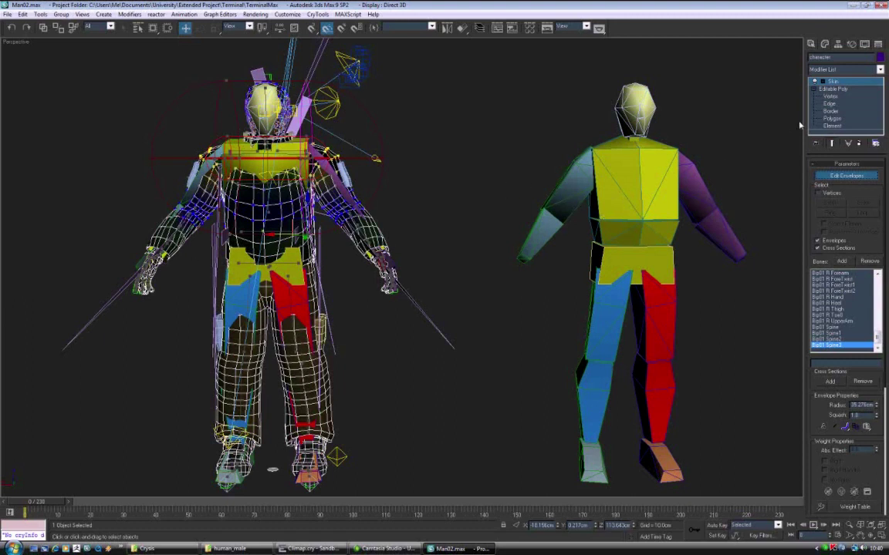
left_click(849, 176)
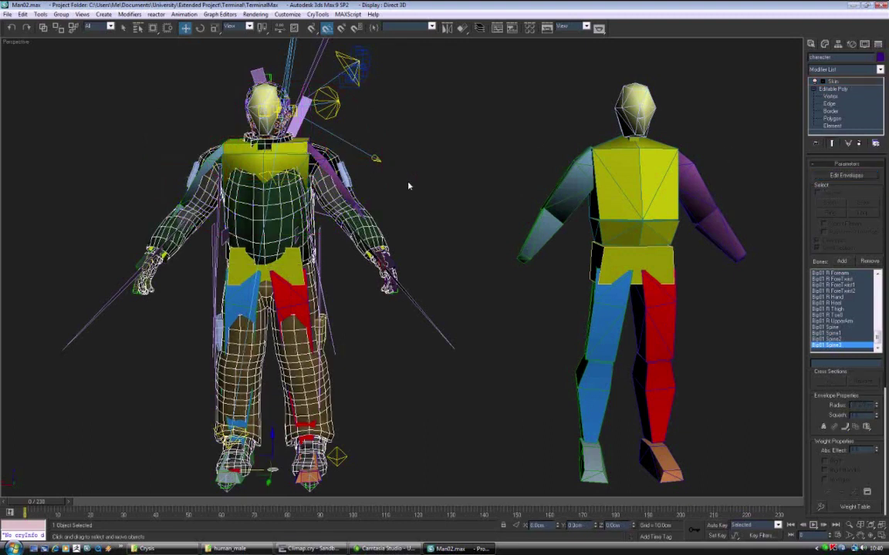
middle_click_drag(409, 184, 505, 202)
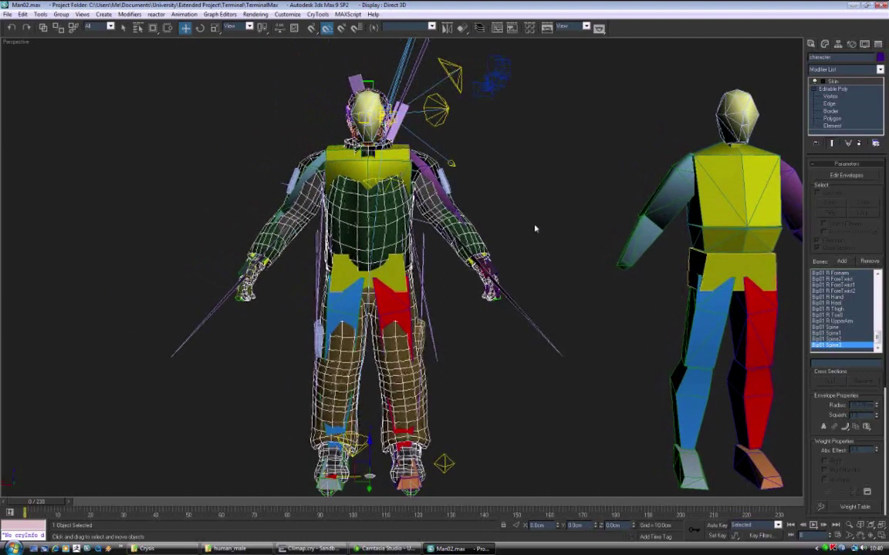
middle_click_drag(680, 146, 672, 103)
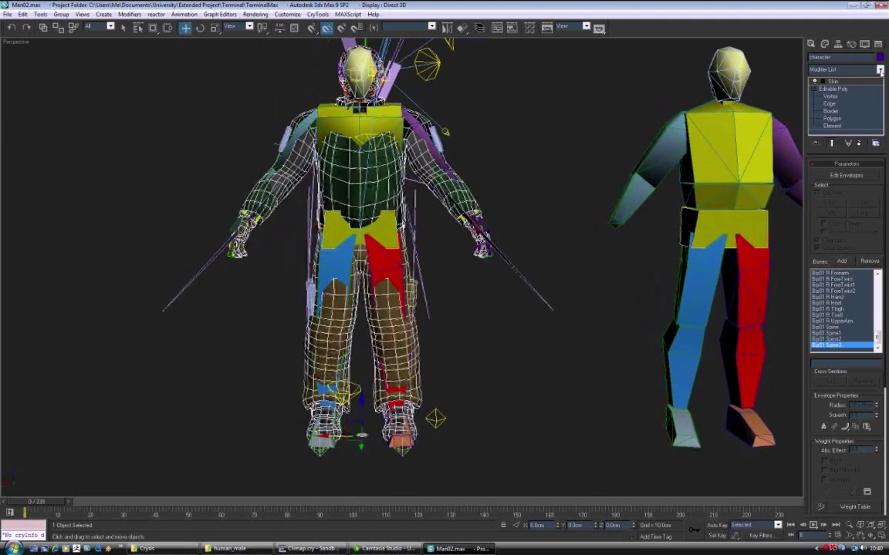
left_click(838, 82)
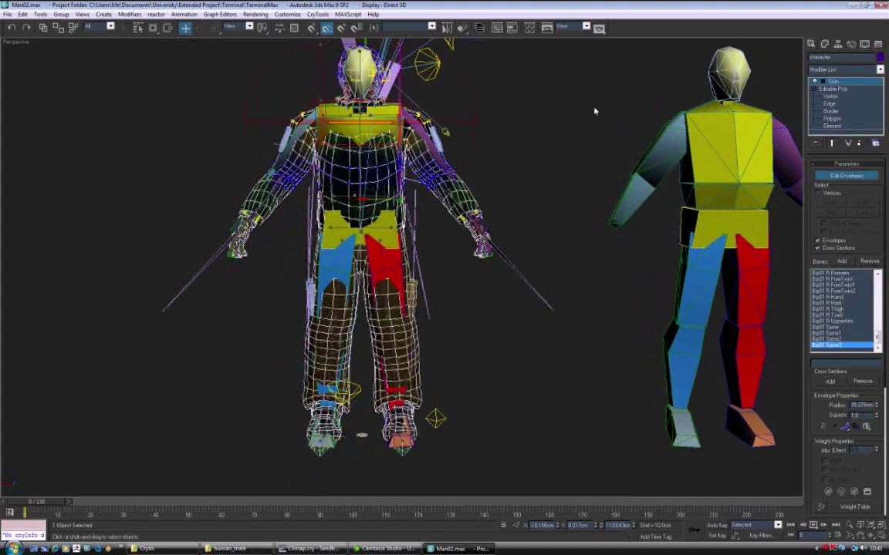
left_click(837, 84)
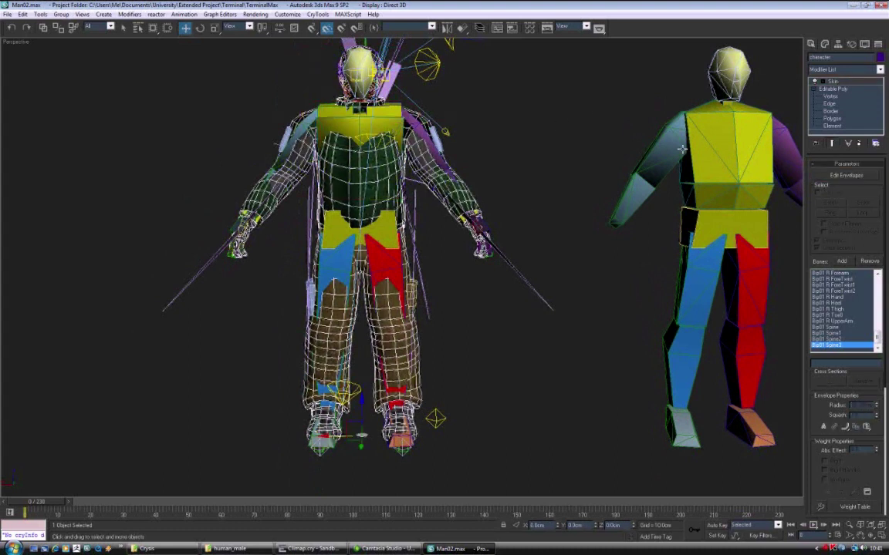
Clone the skinned character mesh as instances named character_thin, character_thin_LOD2 and character_thin_LOD3
left_click(430, 196)
left_click(441, 186)
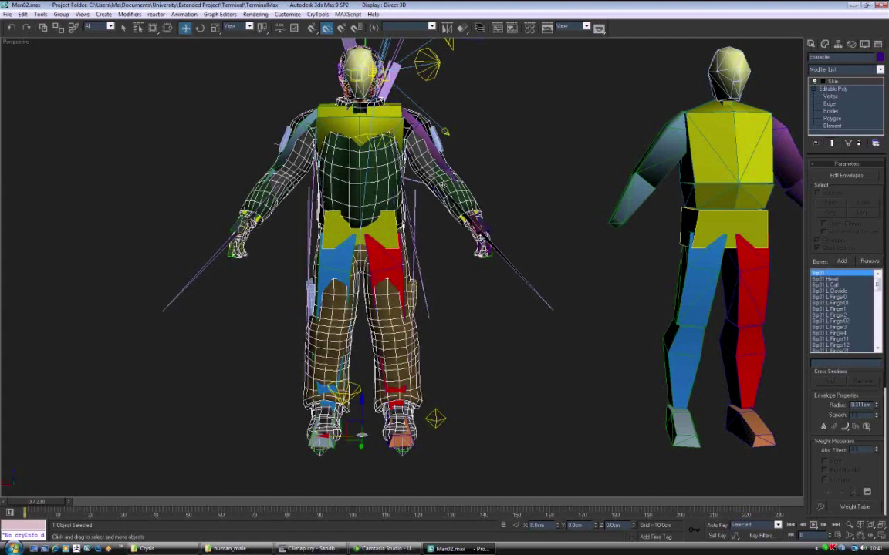
key("ctrl+v")
left_click(423, 293)
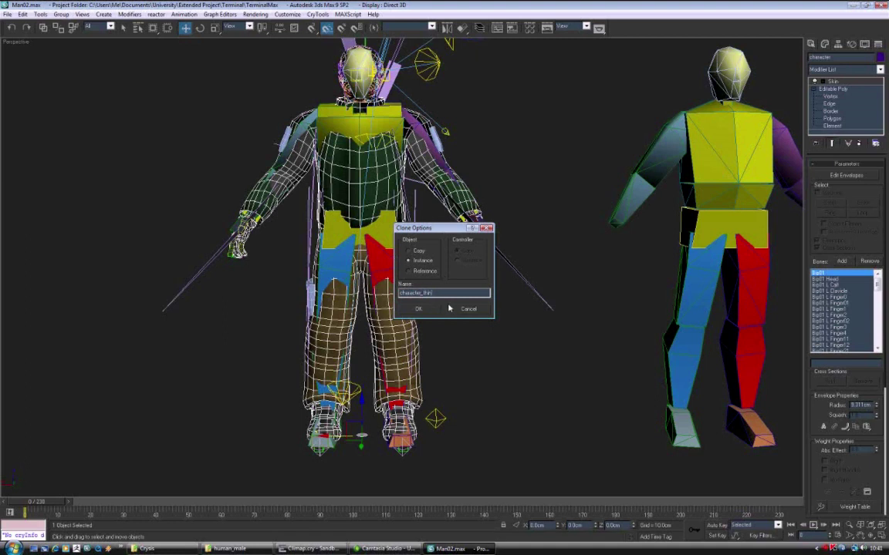
type("02")
left_click_drag(432, 293, 461, 301)
left_click(432, 310)
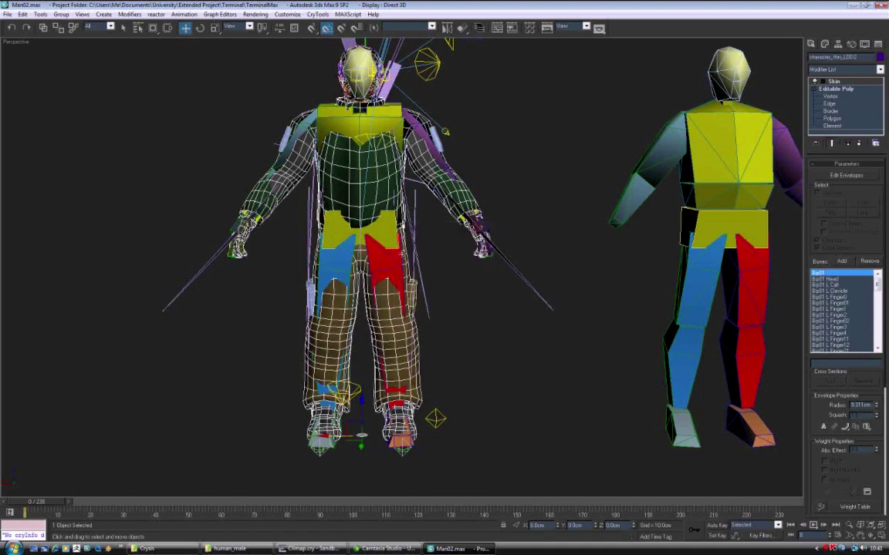
key("ctrl+v")
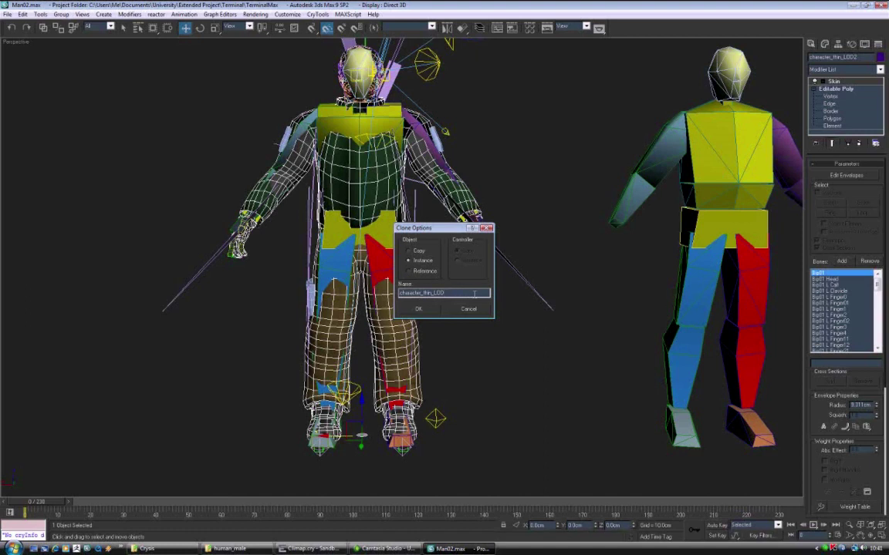
key("Return")
Clone the character mesh as instances named character_fat, character_fat_LOD2 and character_fat_LOD3
key("ctrl+v")
double_click(427, 294)
type("fat")
key("Return")
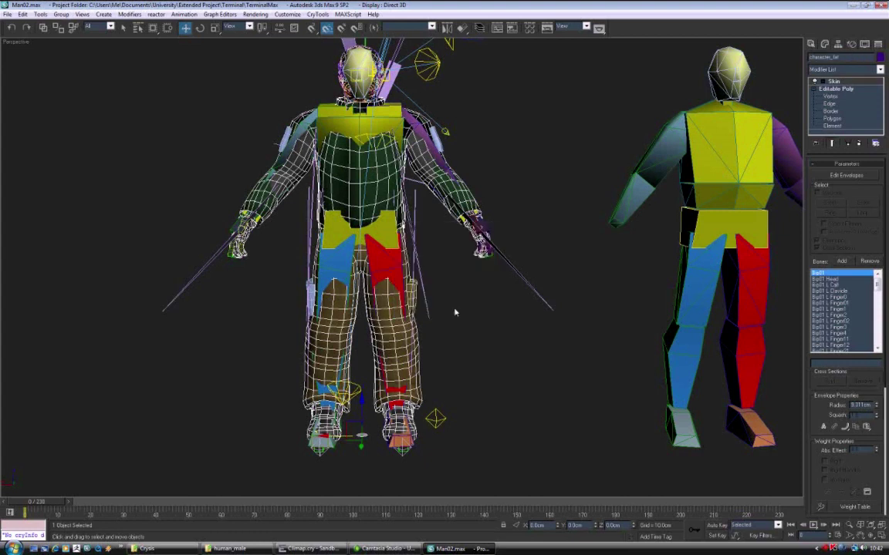
key("ctrl+v")
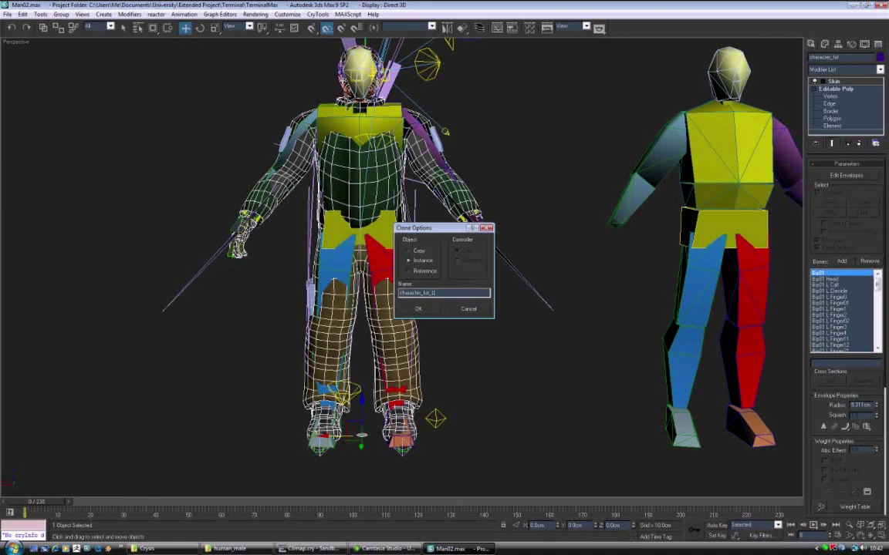
type("2")
left_click(416, 310)
key("ctrl+v")
left_click_drag(444, 293, 478, 293)
key("Return")
Clone the character mesh as two more instances named character_LOD2 and character_LOD3
key("ctrl+v")
left_click_drag(422, 293, 475, 294)
type("LOD2")
left_click(419, 309)
key("ctrl+v")
key("Return")
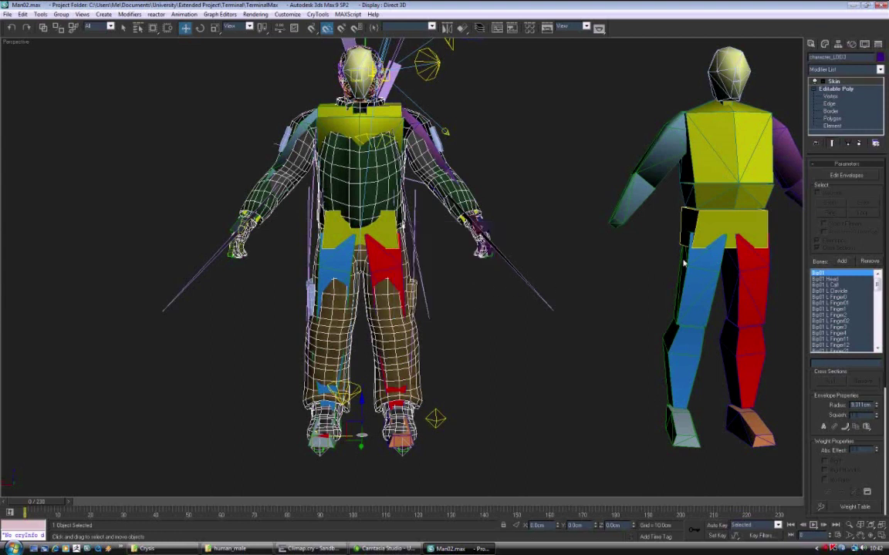
Review the character clones in the object list and check the Skin envelopes of character_LOD3
key("h")
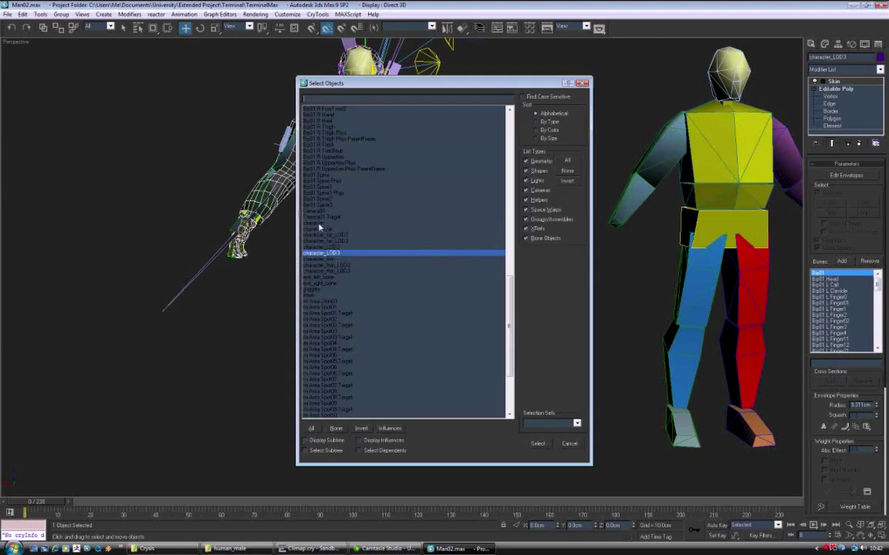
left_click(320, 224)
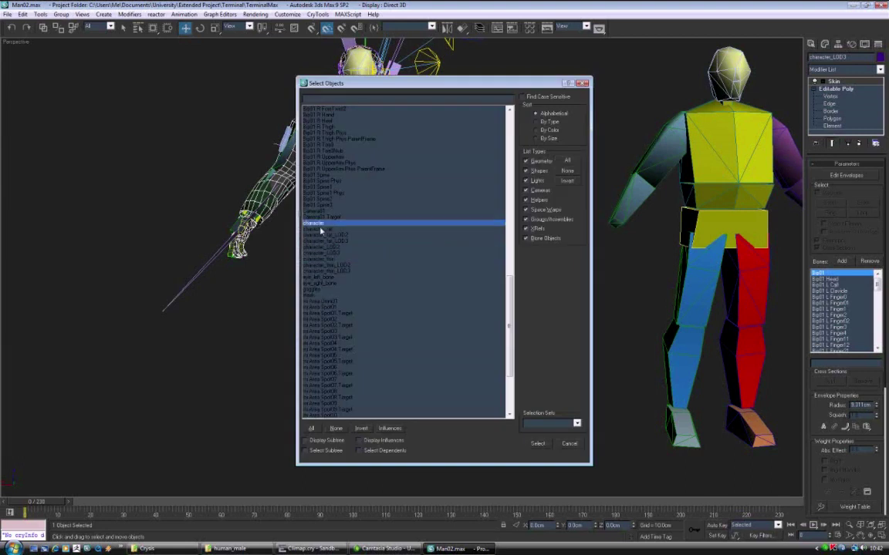
left_click(334, 271)
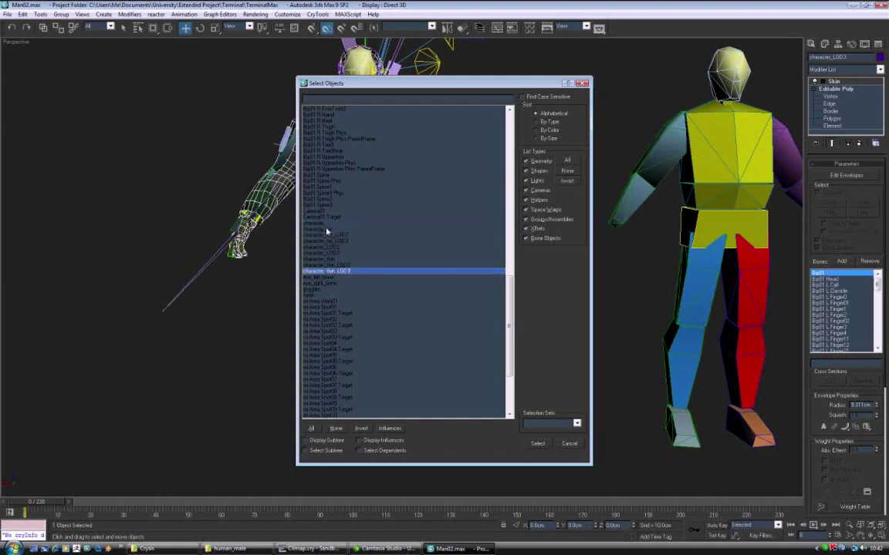
left_click(537, 444)
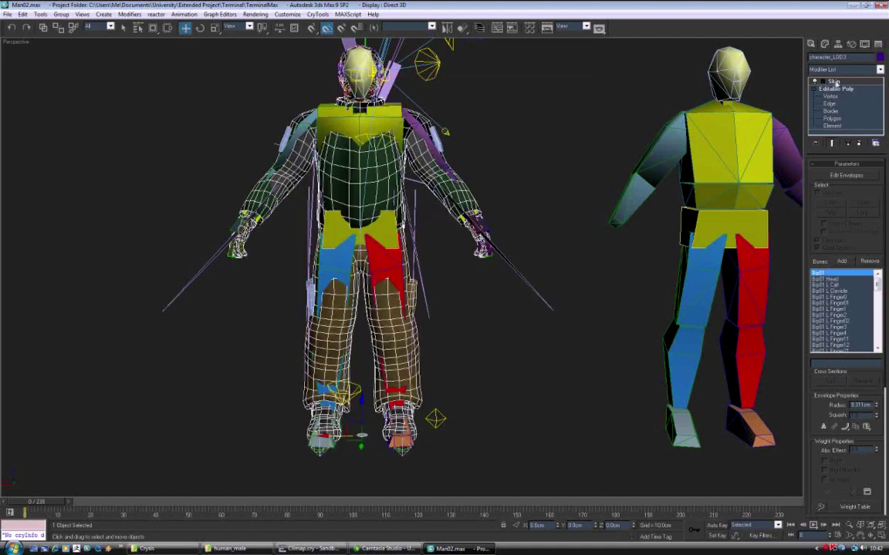
left_click(829, 176)
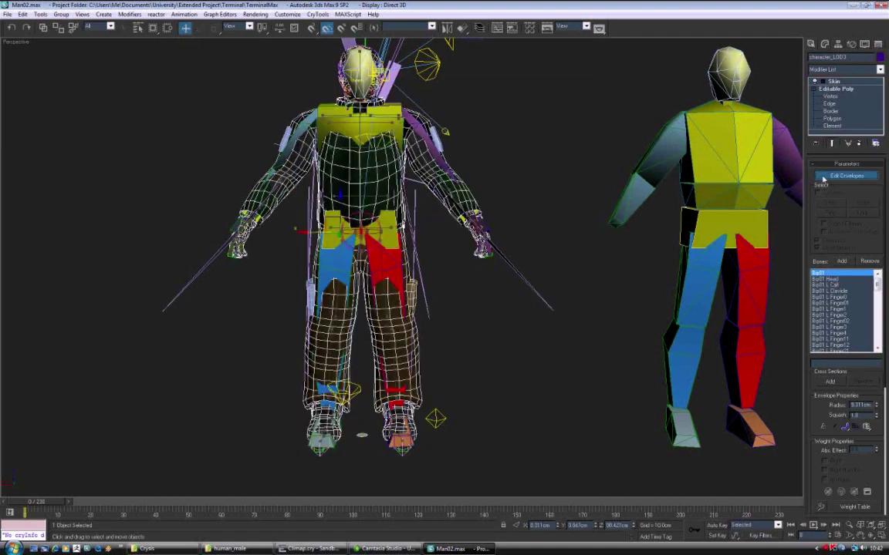
left_click(824, 179)
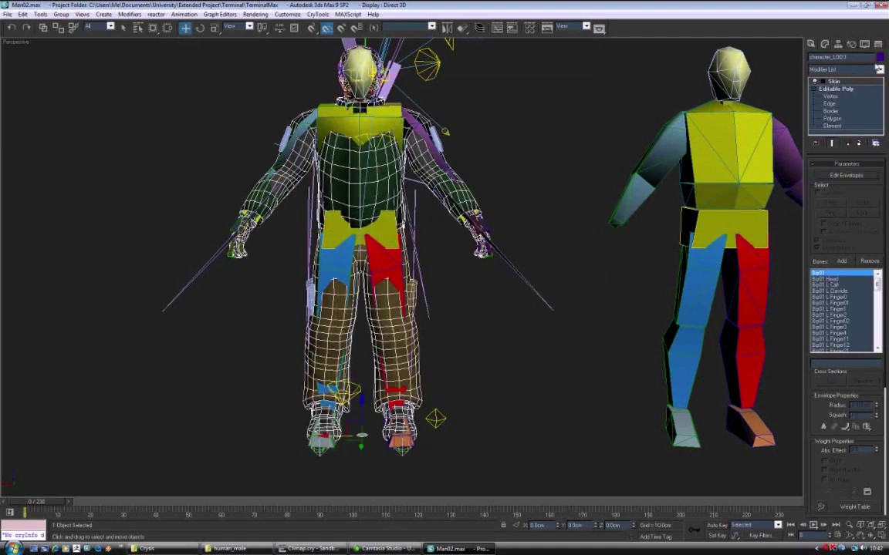
Select all objects from character to character_thin_LOD3 by name and add them to the CryENGINE2 Exporter's object export list
key("h")
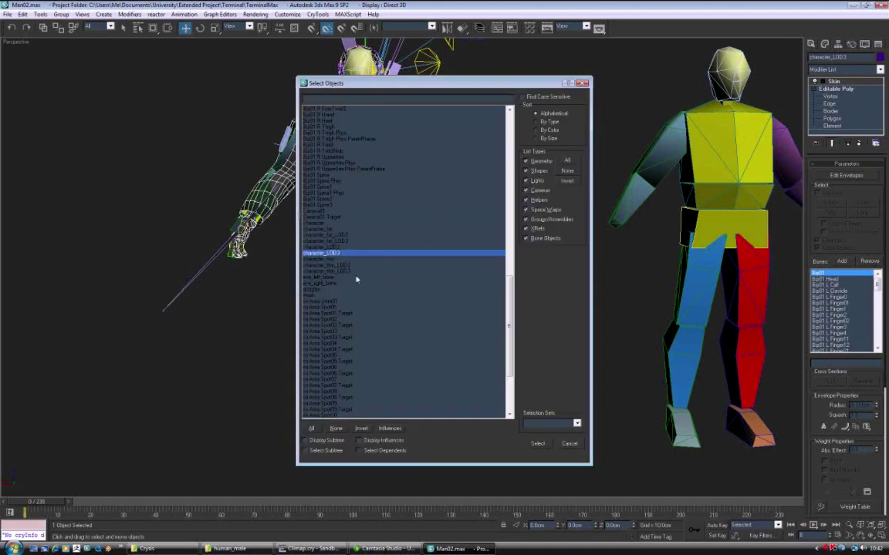
left_click(325, 223)
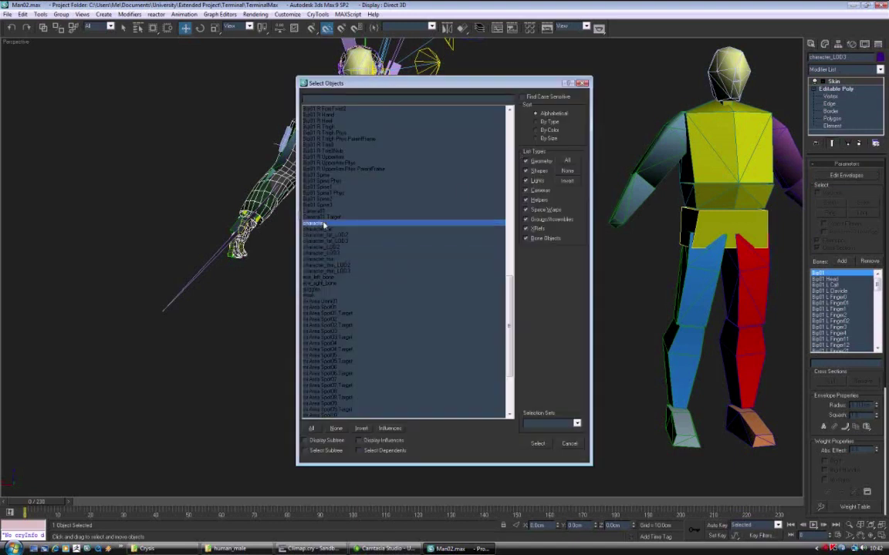
left_click(329, 272, "shift")
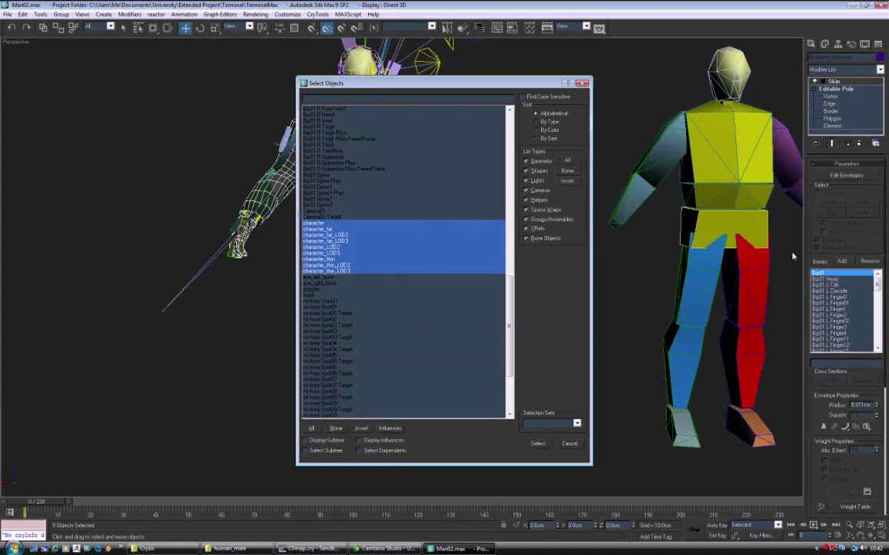
left_click(538, 446)
left_click(877, 44)
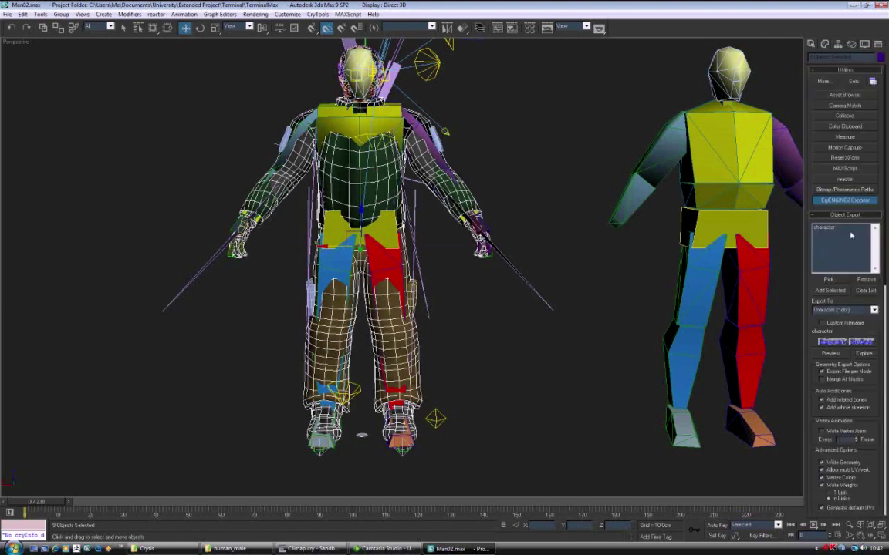
left_click(830, 291)
scroll(873, 244, "down", 1)
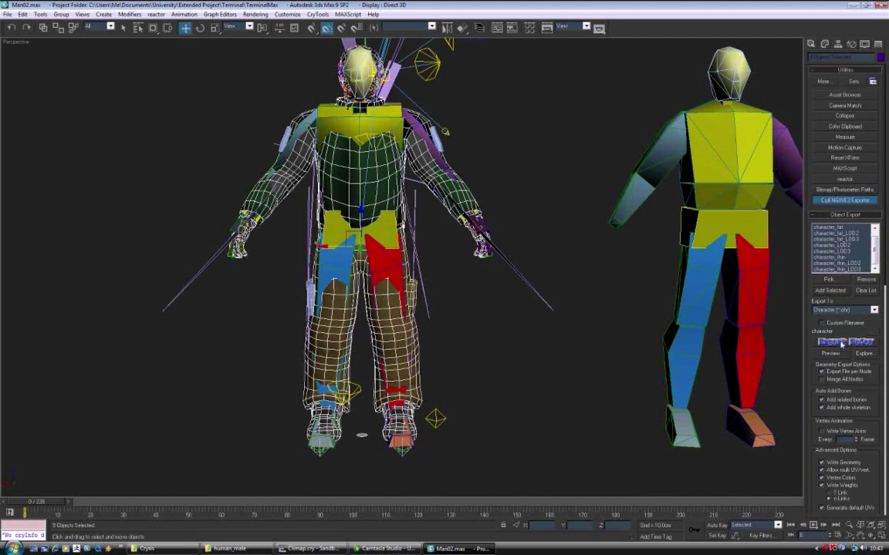
Export the listed character nodes as Character (*.chr), forcing the export past the scene validation errors
left_click(843, 344)
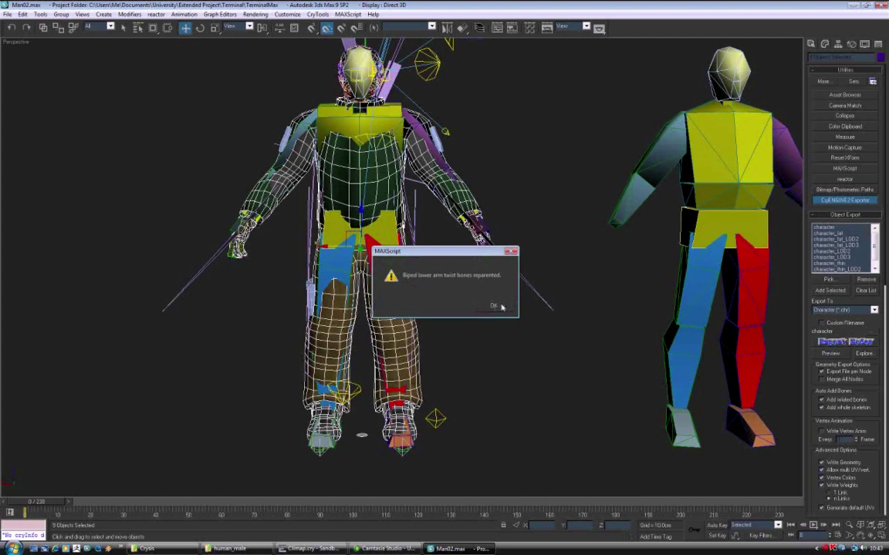
left_click(495, 306)
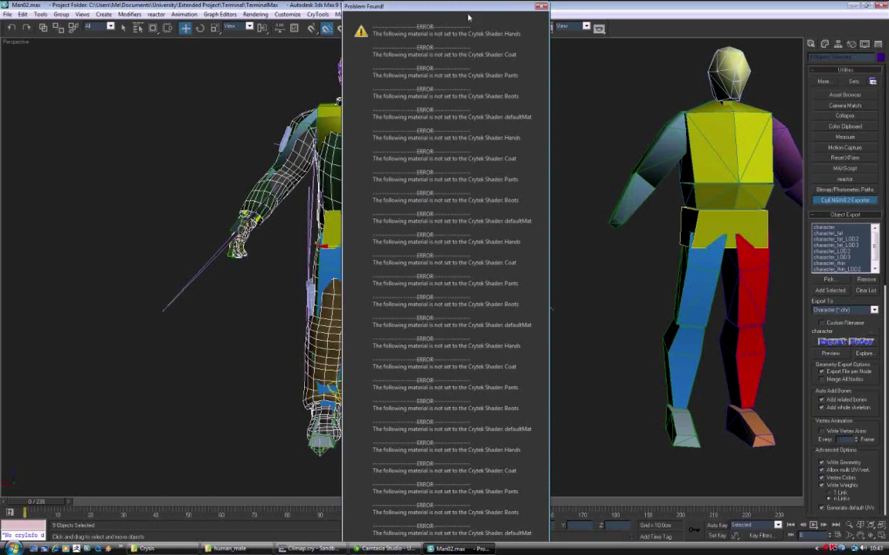
left_click_drag(474, 11, 188, 7)
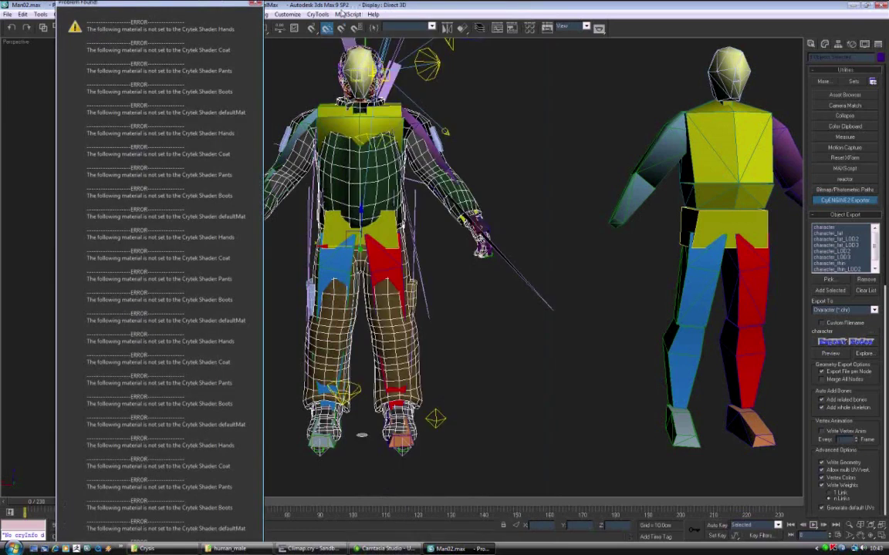
left_click(255, 5)
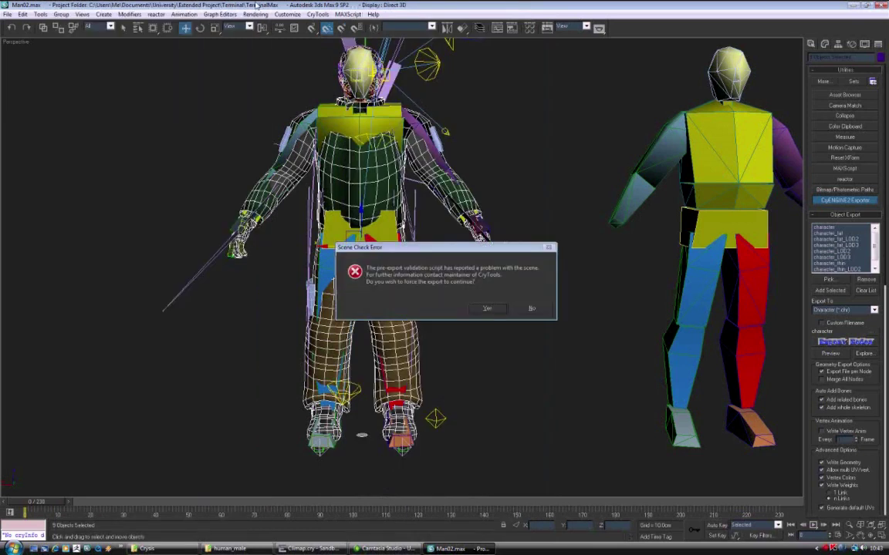
left_click(487, 309)
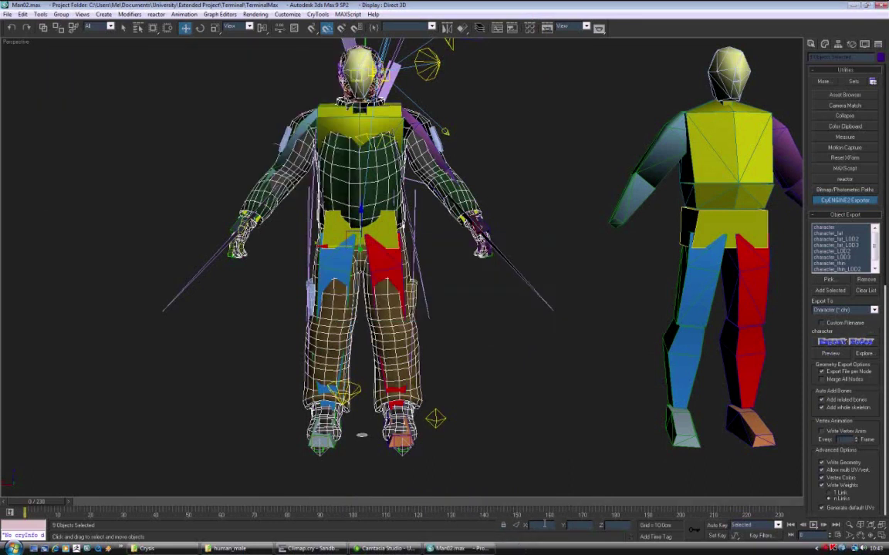
Minimize 3ds Max and switch to the Sandbox 2 Character Editor with the Climap level
left_click(853, 6)
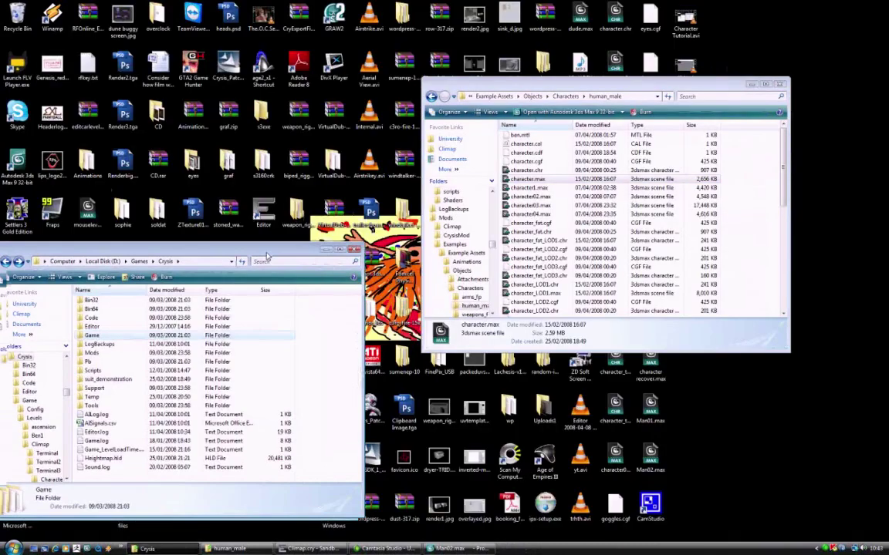
left_click_drag(266, 254, 351, 103)
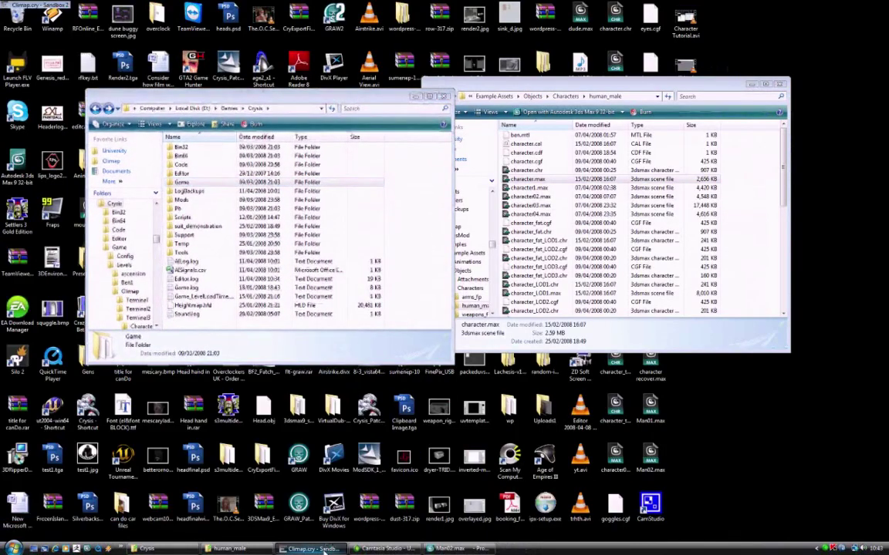
left_click(316, 548)
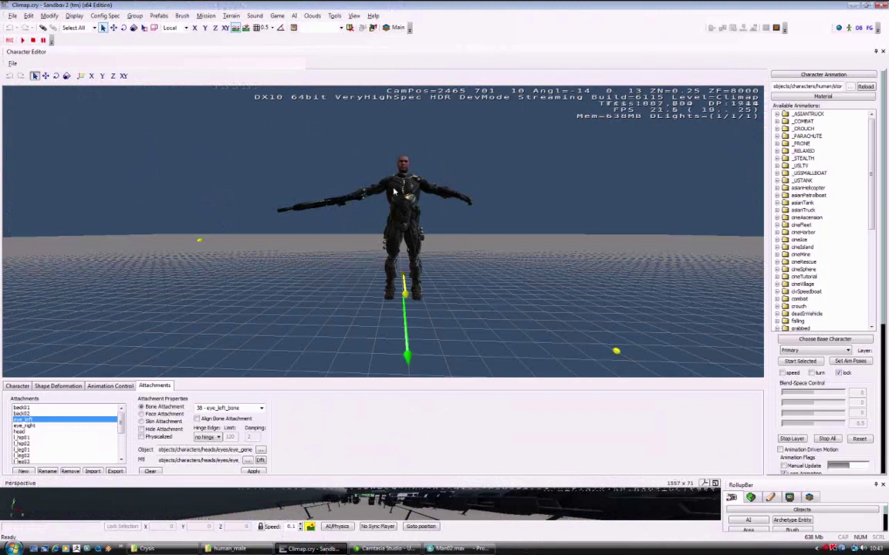
Open the marine_04 helmet-and-goggles-off cinesphere .cdf from the human/us/marine characters folder in the Character Editor
left_click(13, 64)
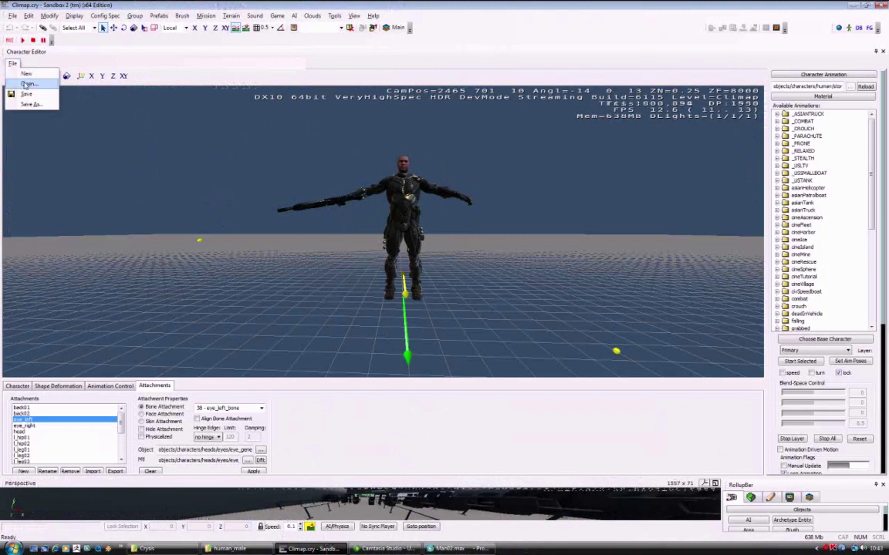
left_click(29, 83)
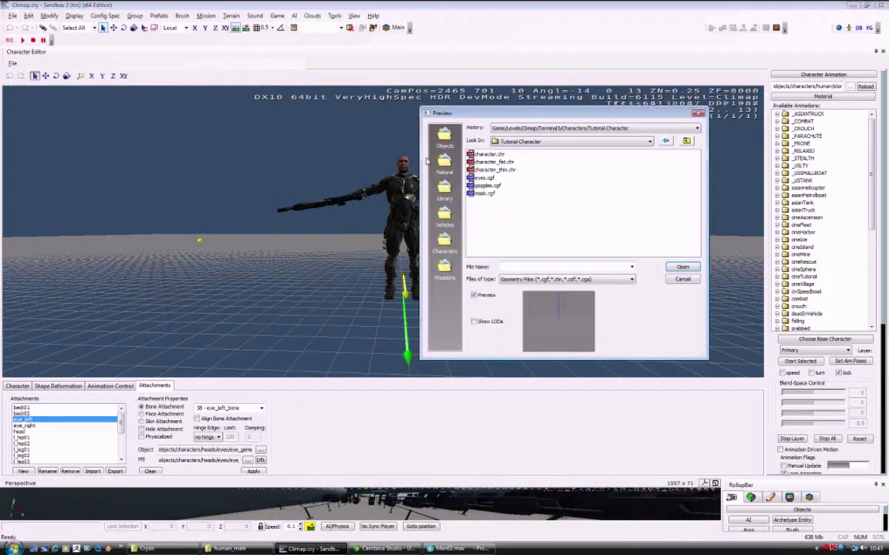
key("BackSpace")
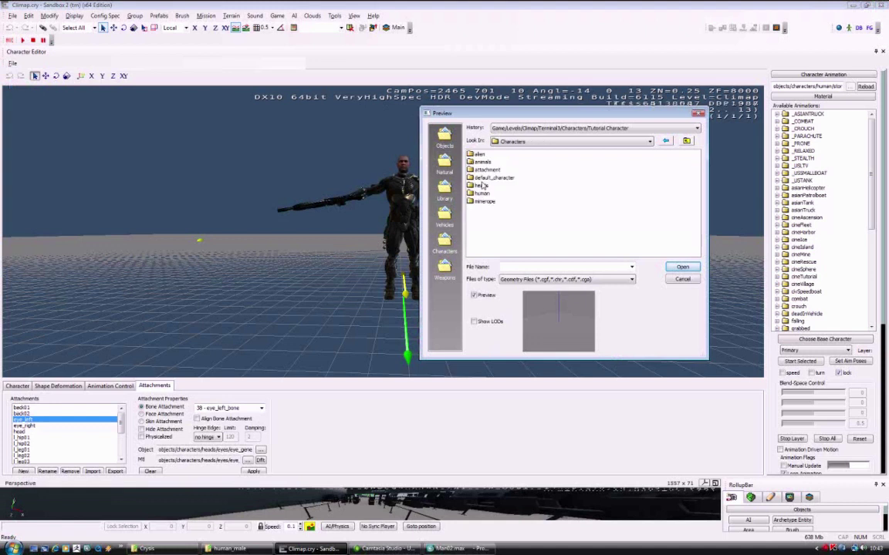
double_click(477, 192)
double_click(564, 191)
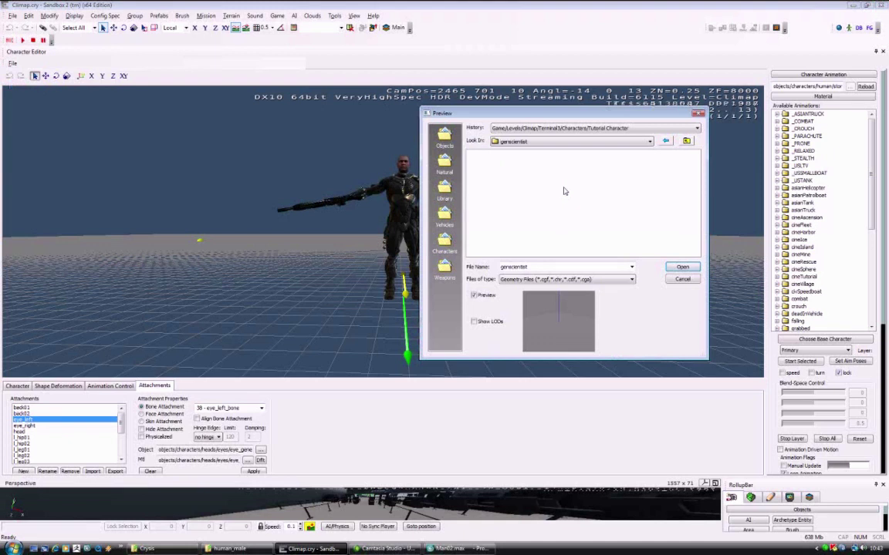
left_click(666, 141)
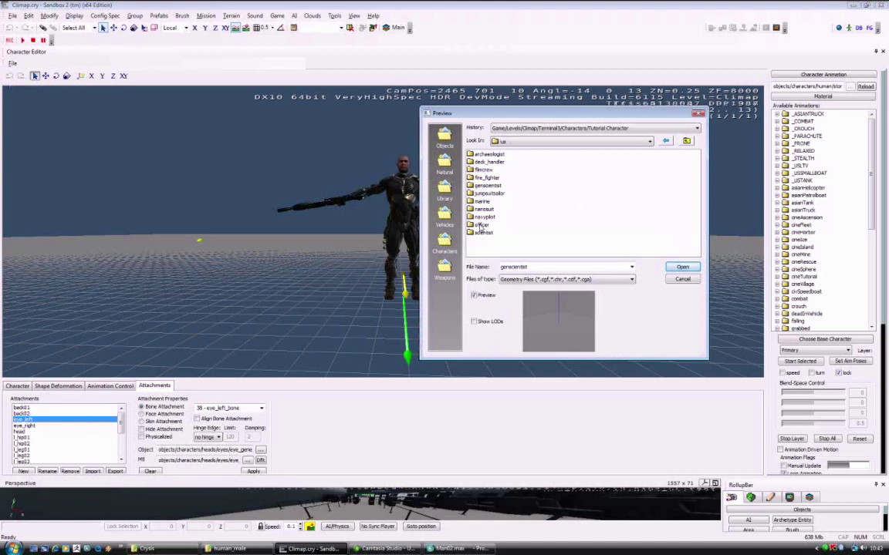
double_click(483, 201)
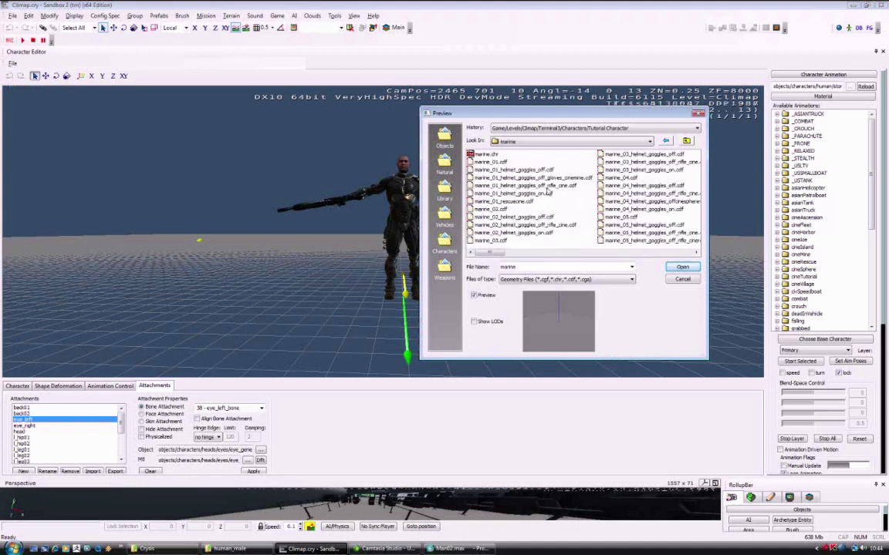
left_click(644, 201)
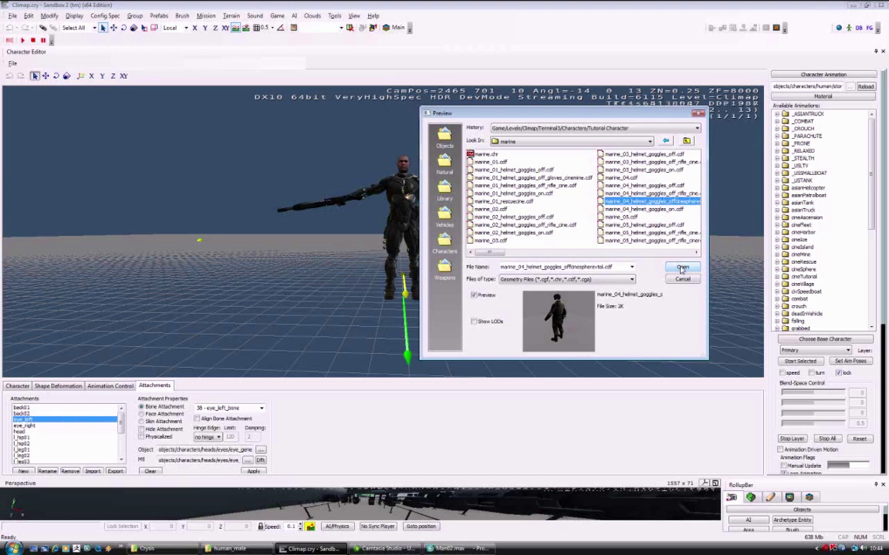
left_click(682, 268)
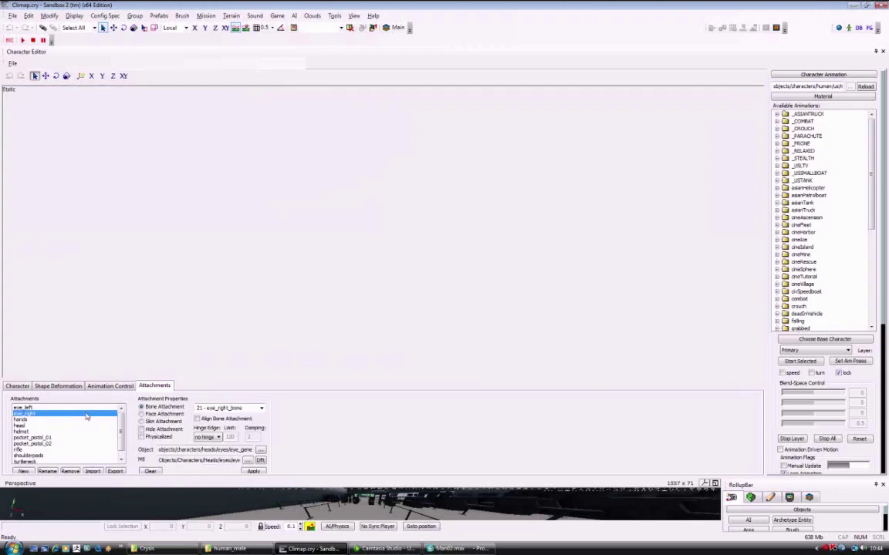
Remove all attachments from the marine character, from eye_left and eye_right through to turtleneck
left_click(73, 413)
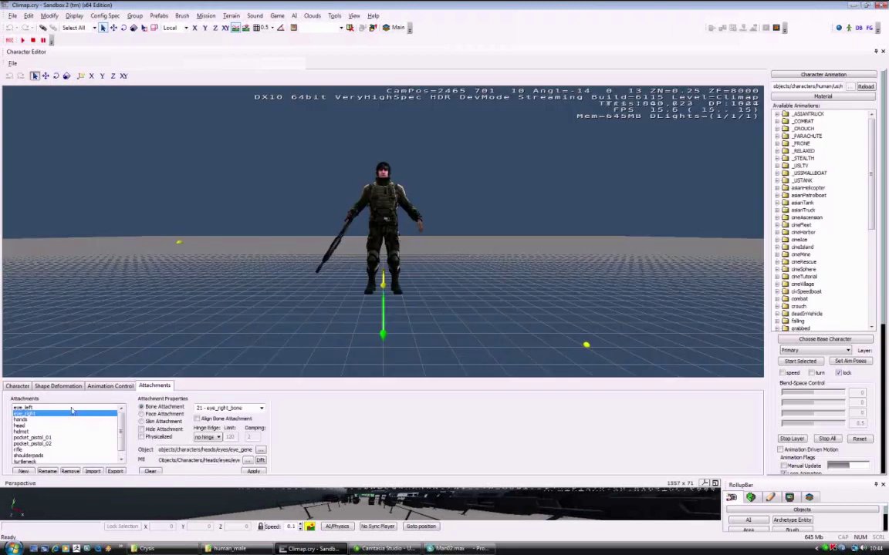
left_click(96, 407)
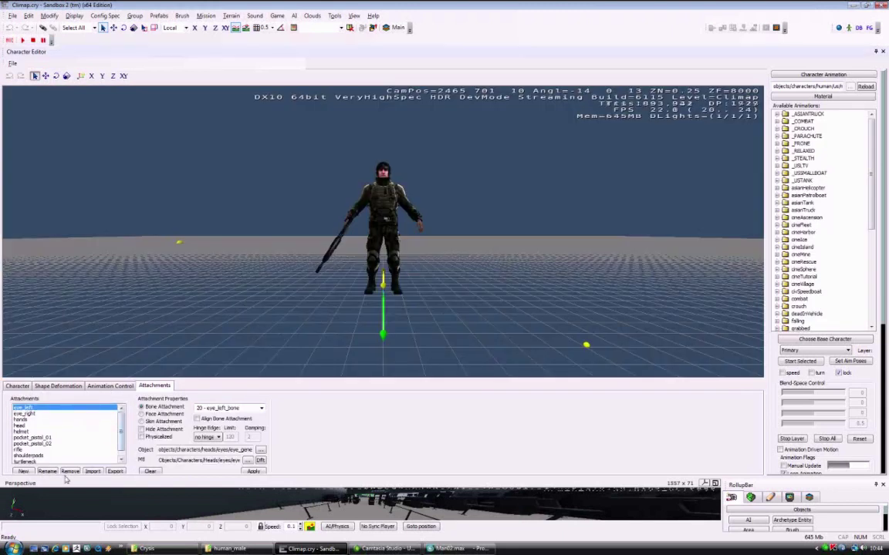
left_click(69, 471)
left_click(69, 472)
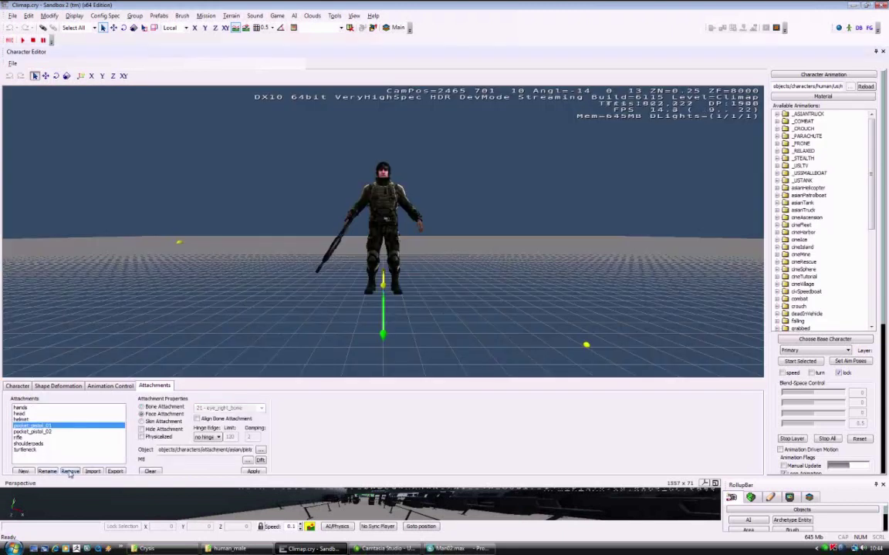
left_click(69, 472)
left_click(69, 472)
left_click(70, 472)
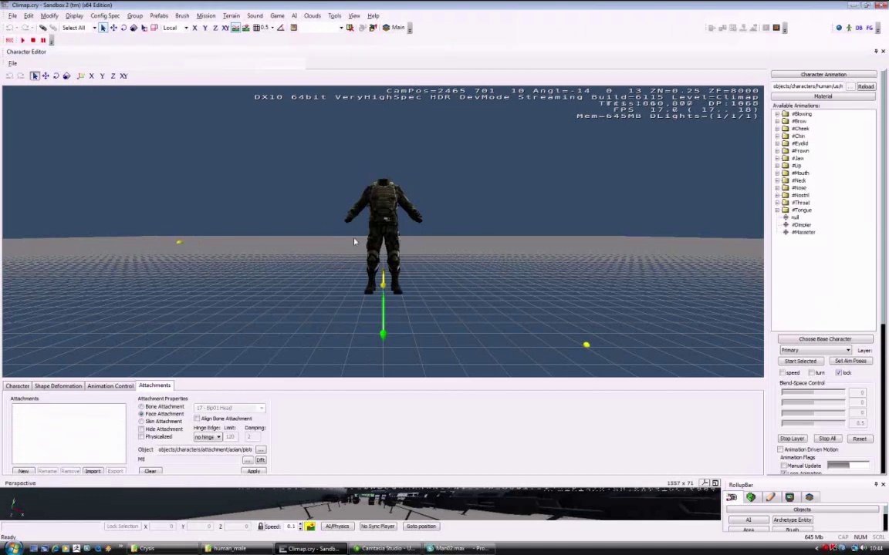
Assign the Objects/editor/nodraw material to the marine's base character mesh
middle_click_drag(351, 235, 357, 236, "alt")
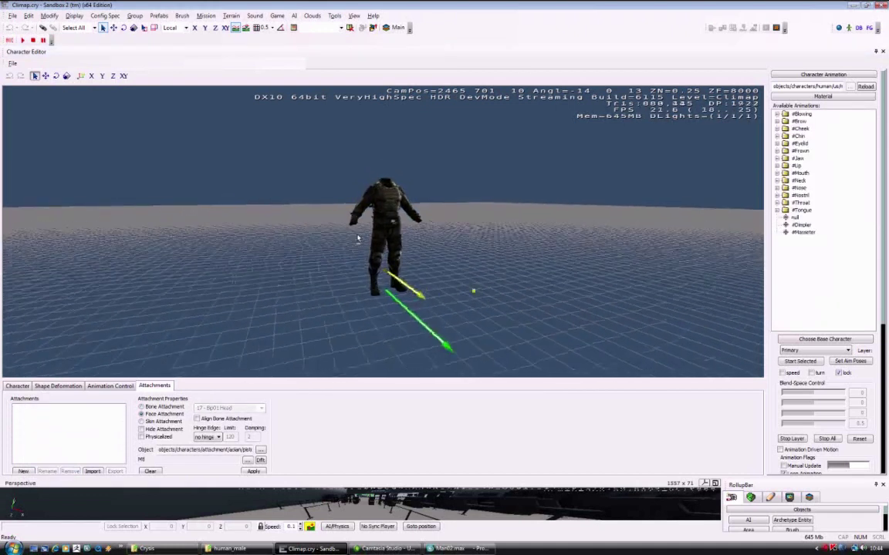
left_click(19, 387)
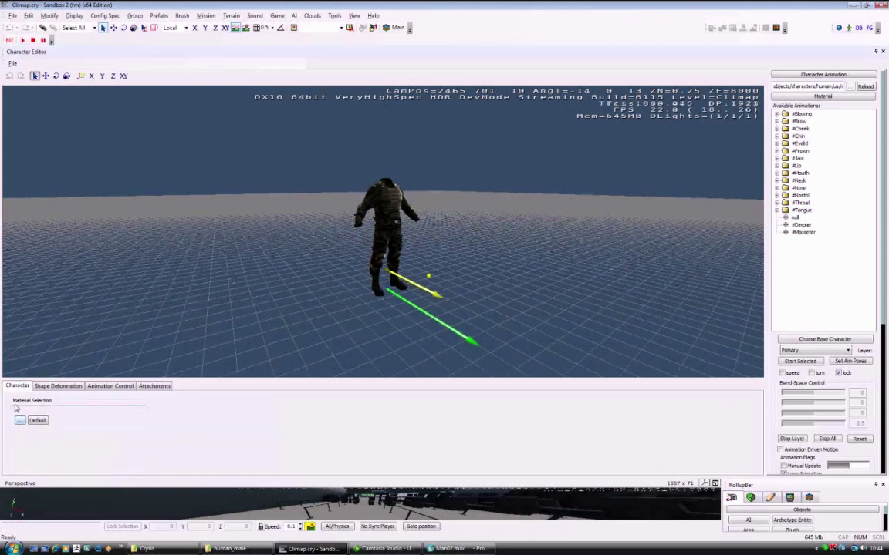
left_click(20, 421)
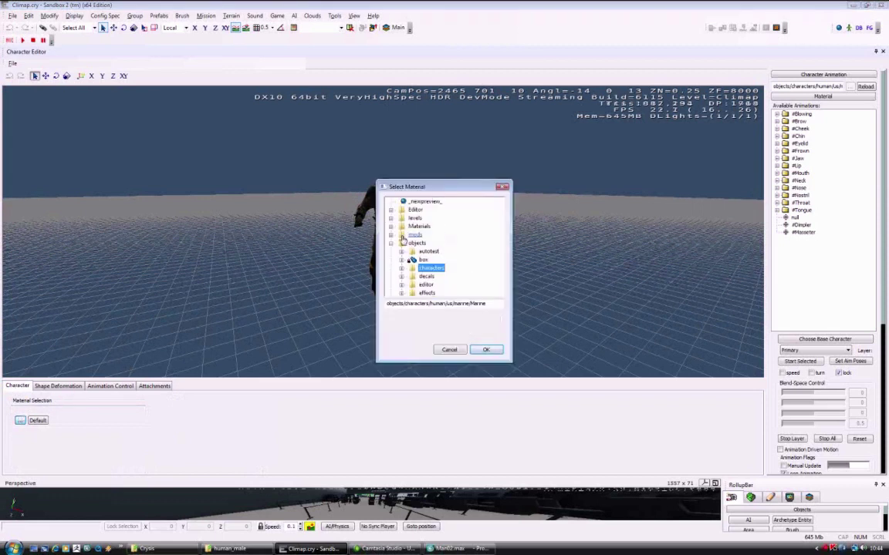
left_click(391, 244)
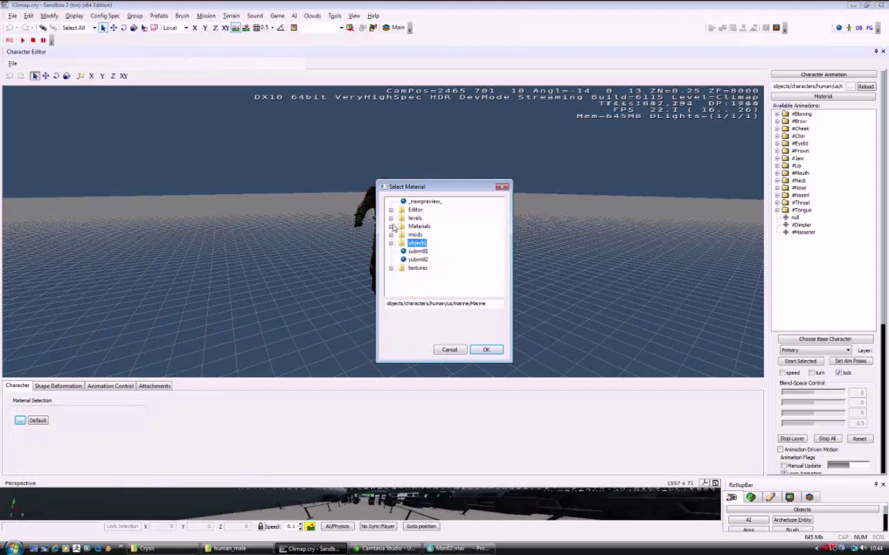
left_click(390, 243)
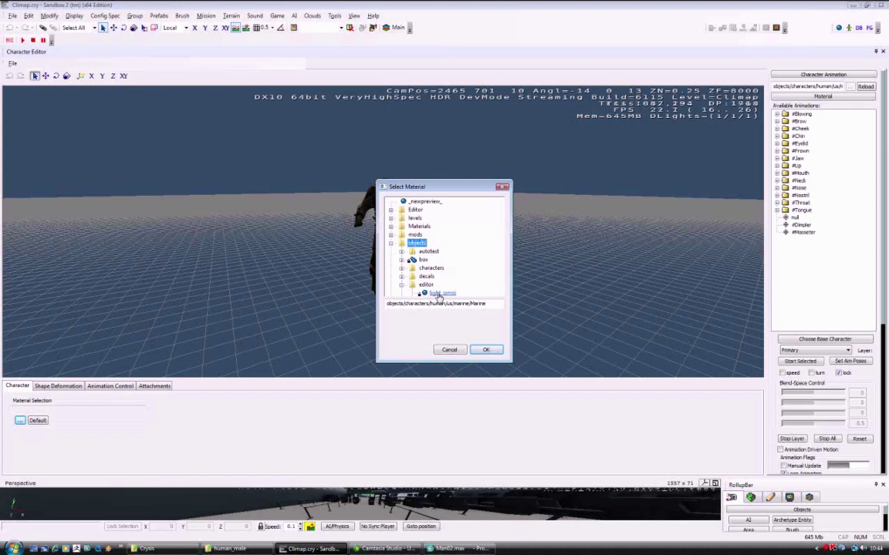
left_click(438, 294)
left_click(449, 297)
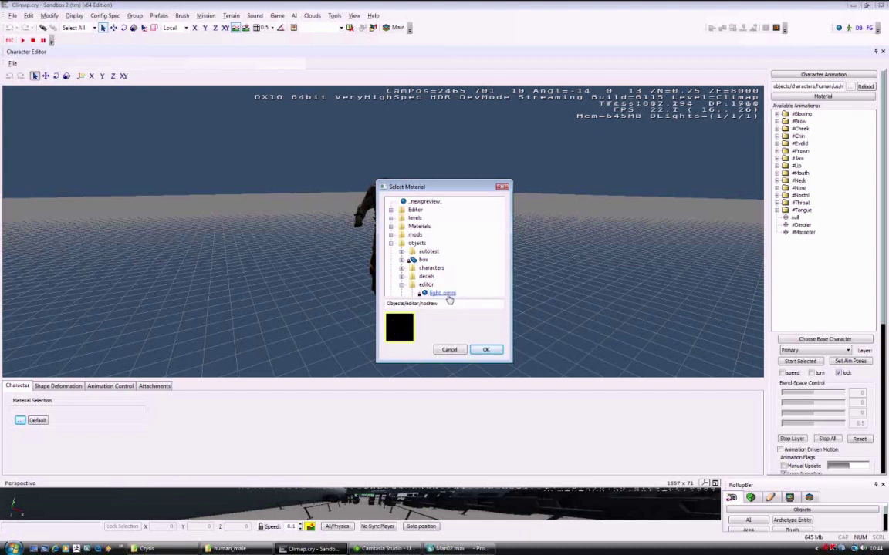
left_click(485, 351)
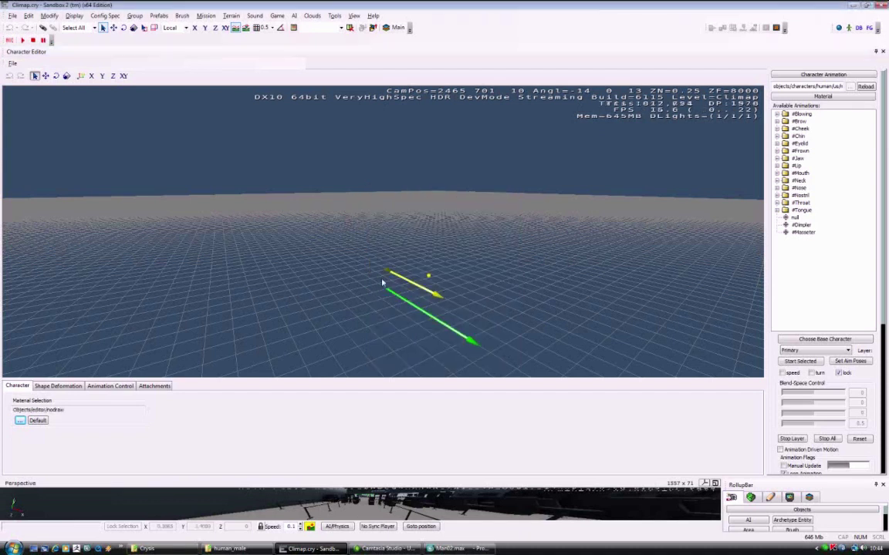
Create a new attachment named Body and set its type to Skin Attachment
left_click(158, 385)
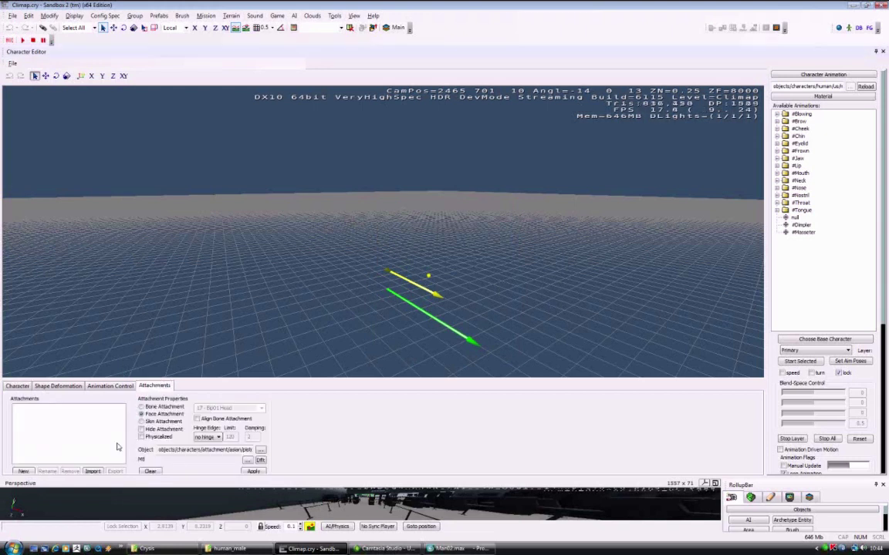
left_click(24, 472)
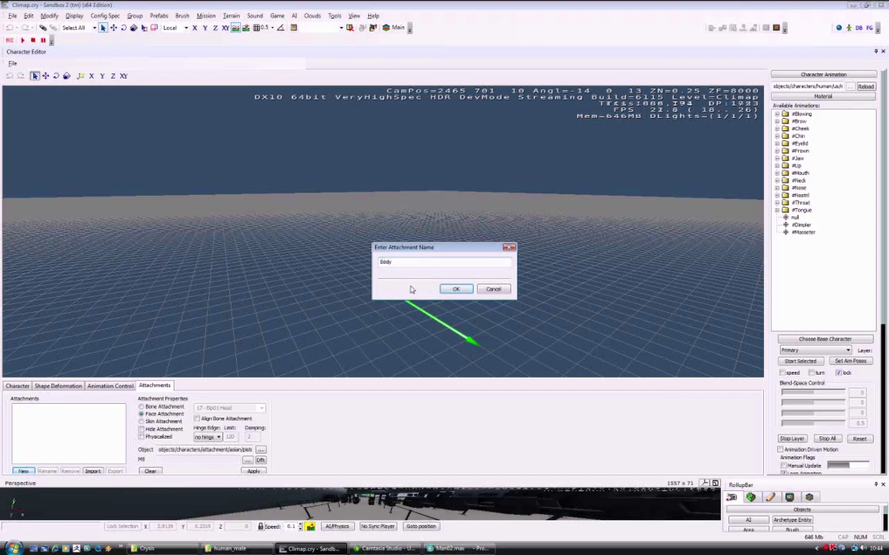
type("Body")
left_click(461, 292)
left_click(159, 422)
Start choosing the Body attachment's object file and browse up from the Characters folder to the game folder
left_click(261, 451)
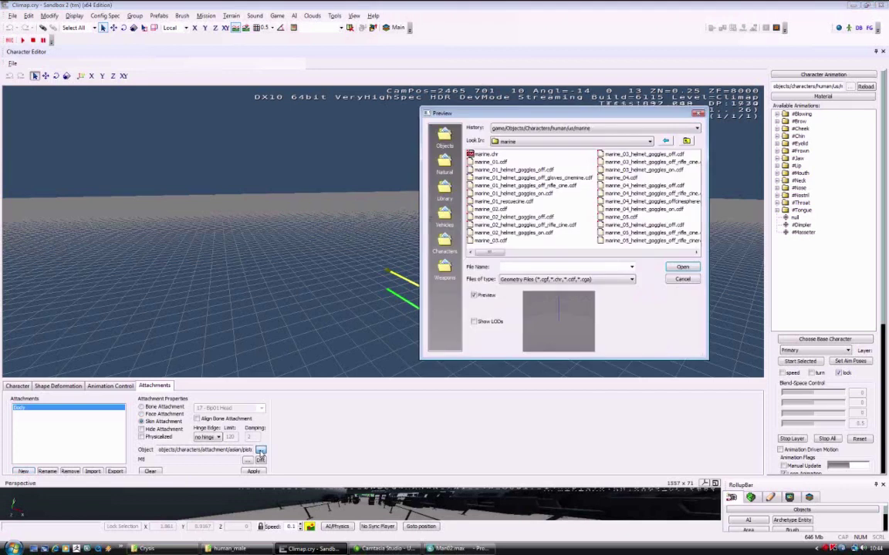
left_click(565, 130)
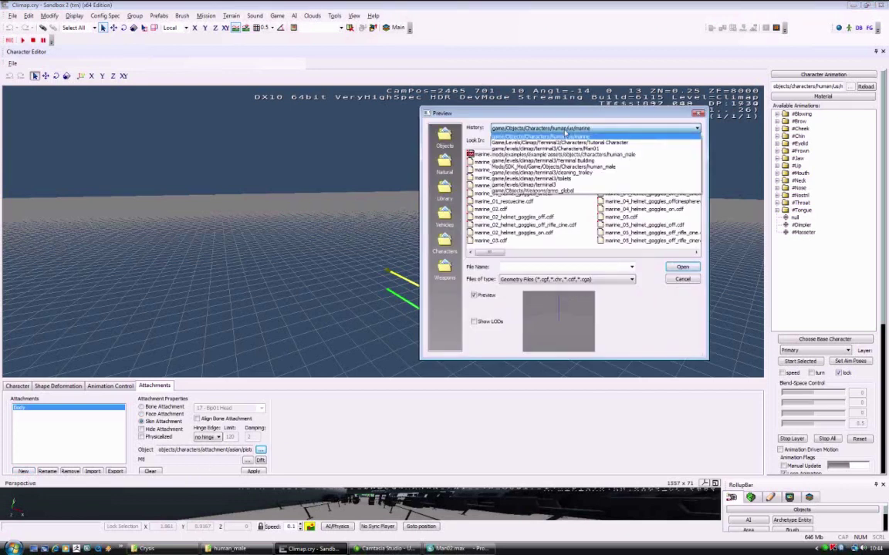
left_click(566, 136)
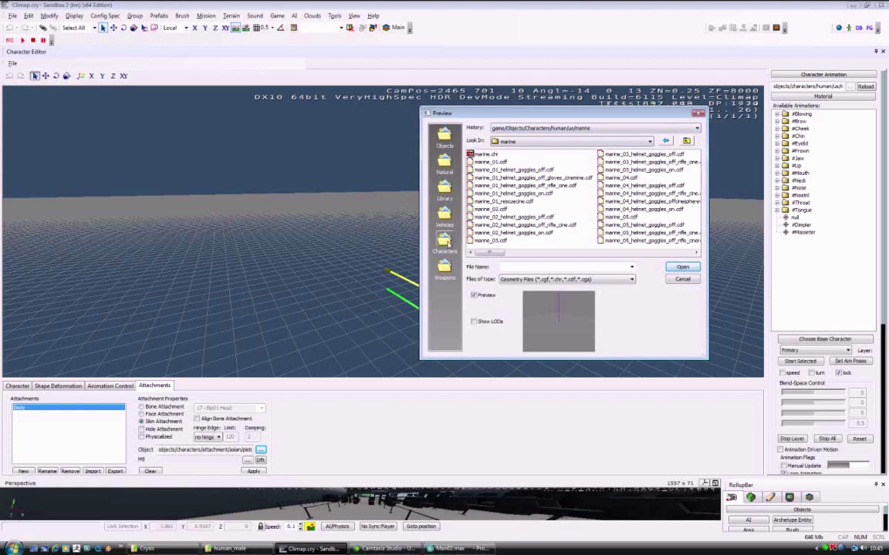
left_click(445, 242)
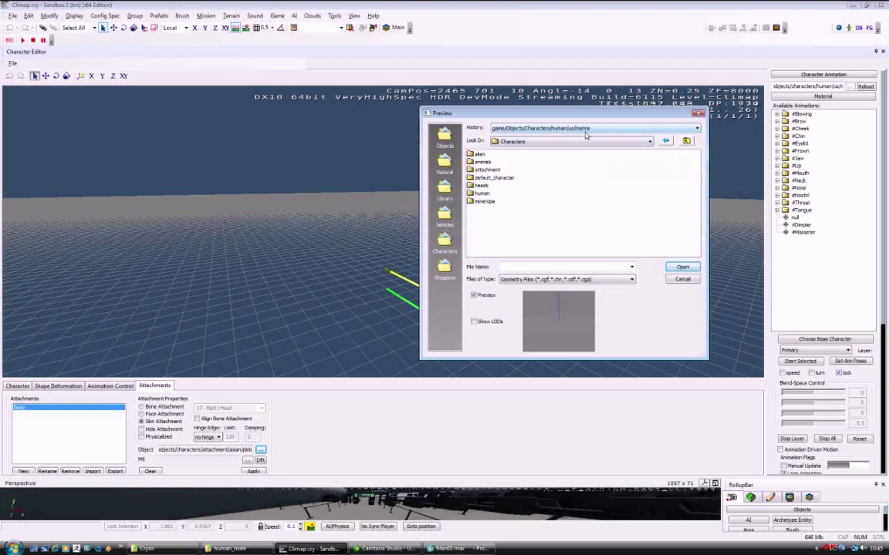
left_click(650, 142)
left_click(646, 140)
left_click(524, 128)
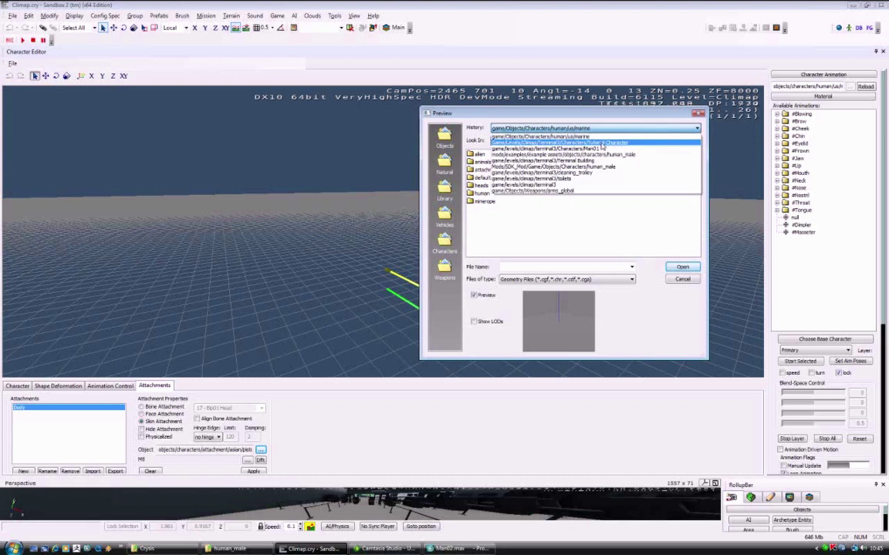
left_click(612, 133)
left_click(687, 140)
left_click(687, 140)
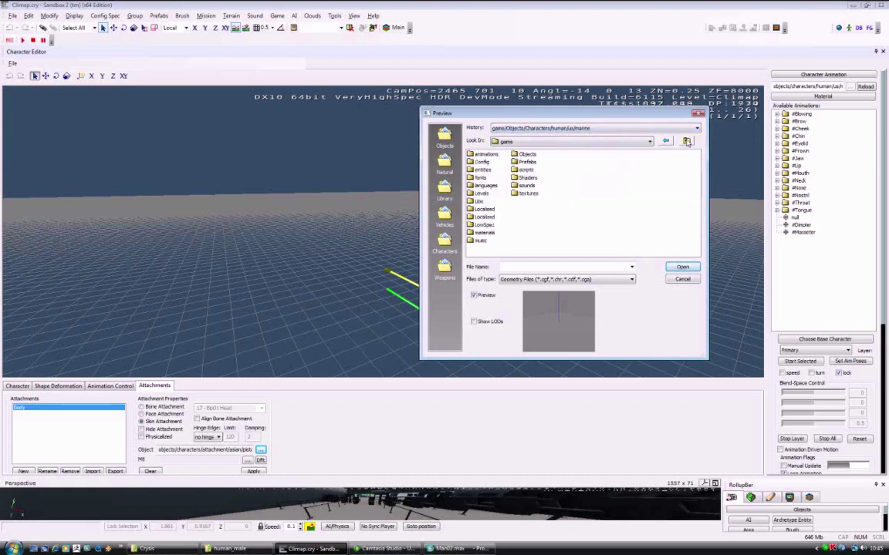
Load character.chr from Levels/Climap/Terminal3/Characters/Tutorial Character as the Body attachment's object
double_click(480, 194)
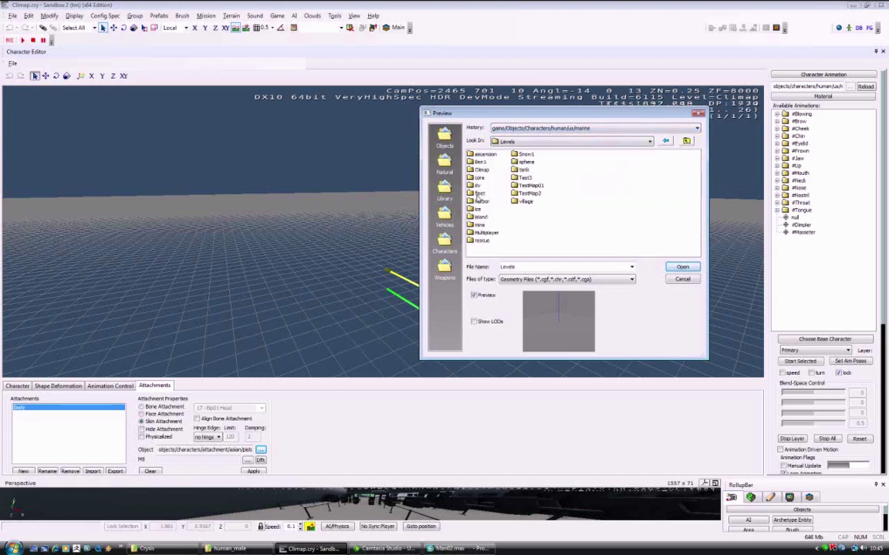
double_click(482, 170)
key("alt+Left")
key("alt+Left")
key("alt+Left")
key("alt+Left")
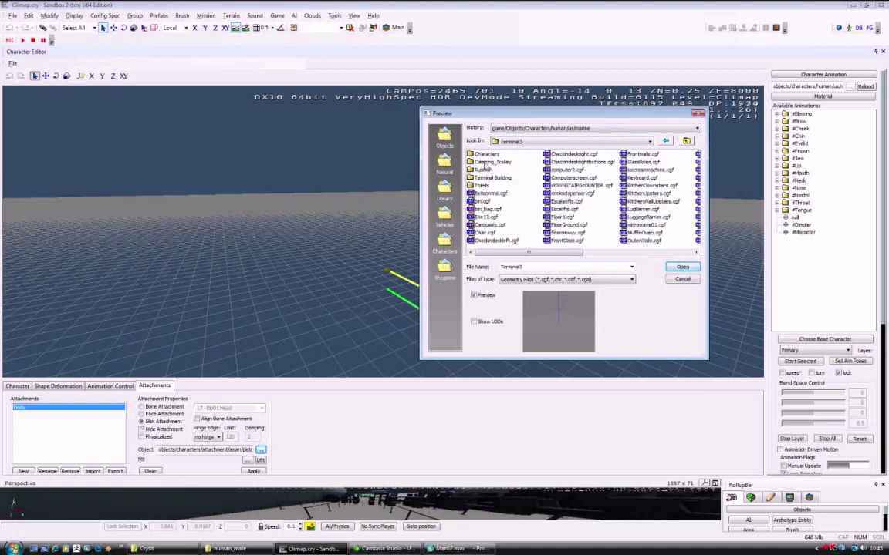
double_click(487, 163)
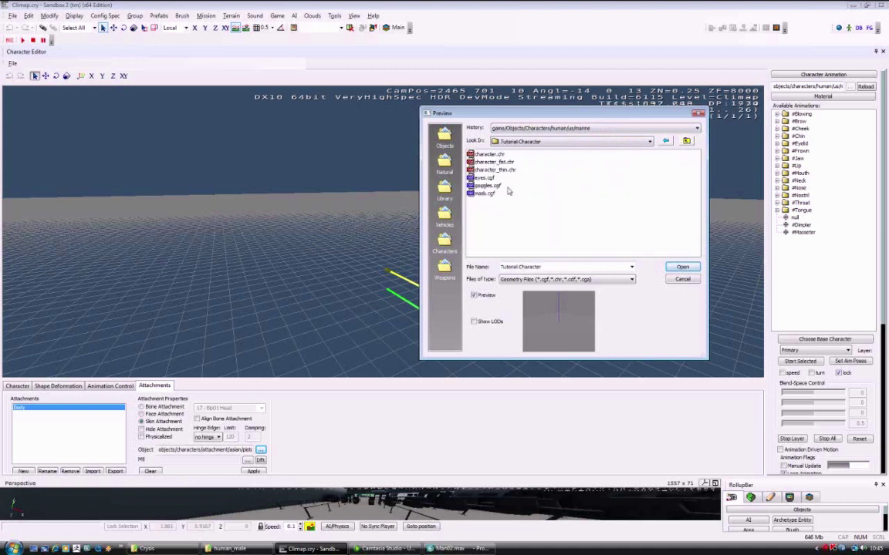
left_click(490, 155)
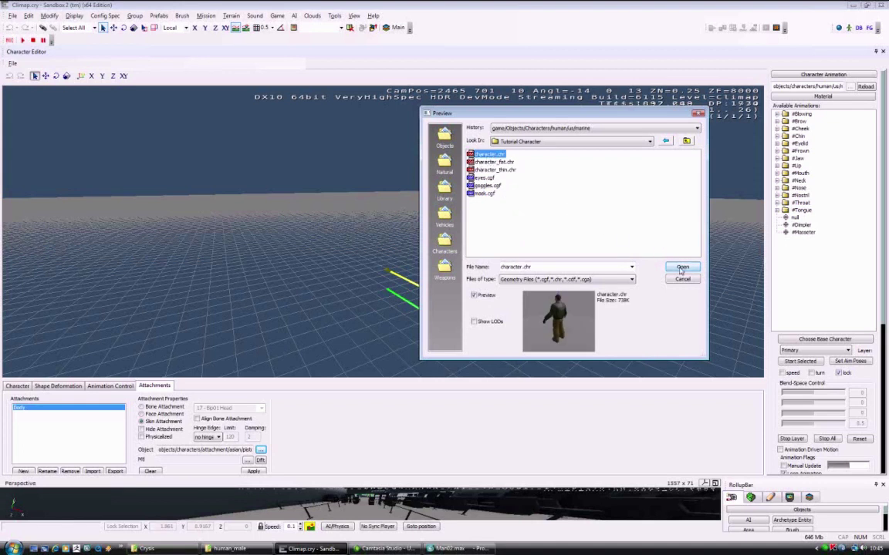
key("Return")
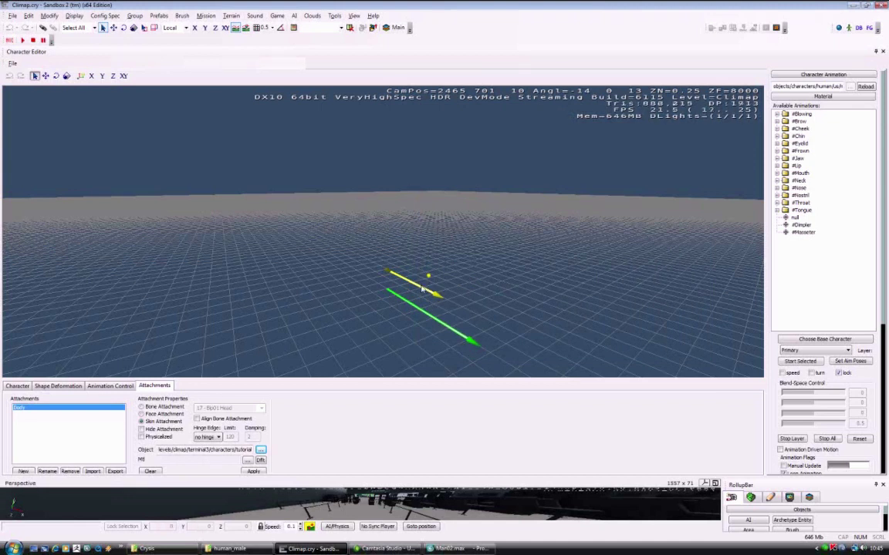
Start choosing the Body attachment's material and look through the levels/test3 and levels/climap/terminal3 materials
left_click(248, 460)
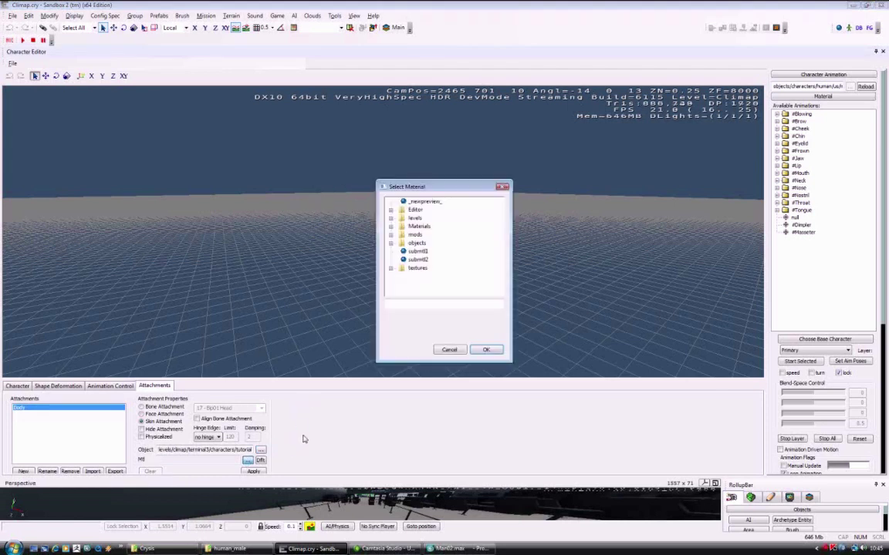
left_click(390, 219)
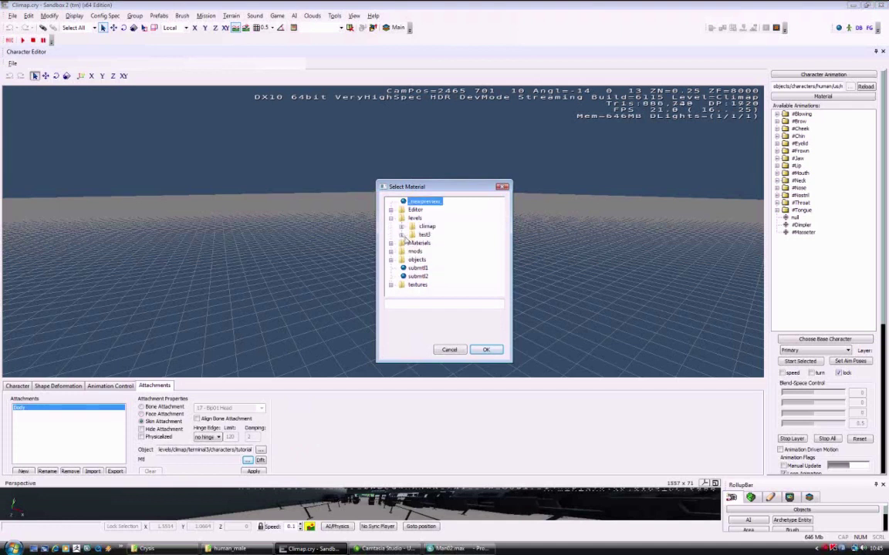
left_click(401, 234)
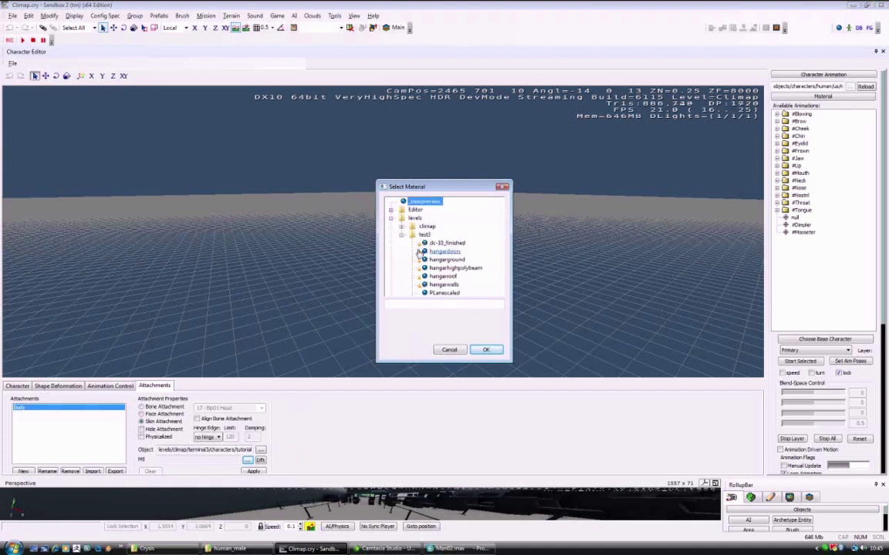
left_click(402, 235)
left_click(402, 226)
left_click(412, 267)
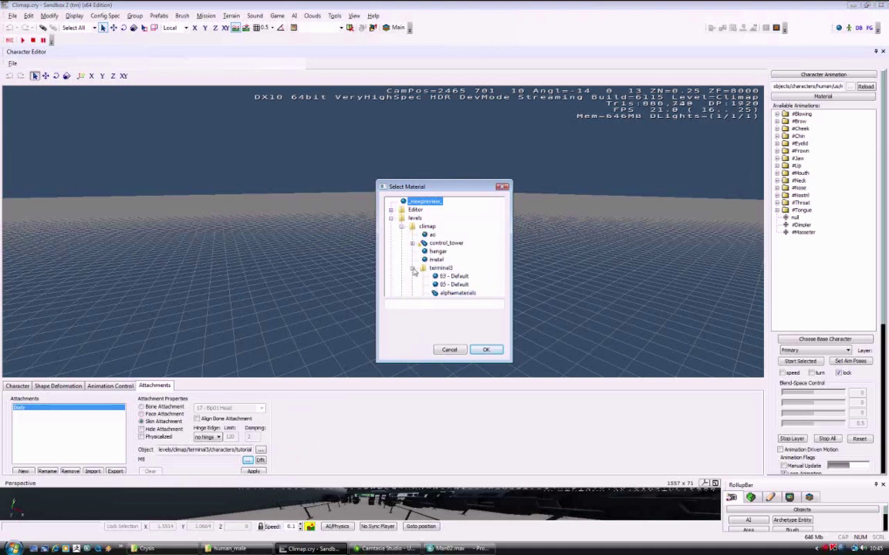
left_click(453, 276)
left_click(458, 294)
key("Down")
key("Down")
key("Down")
key("Down")
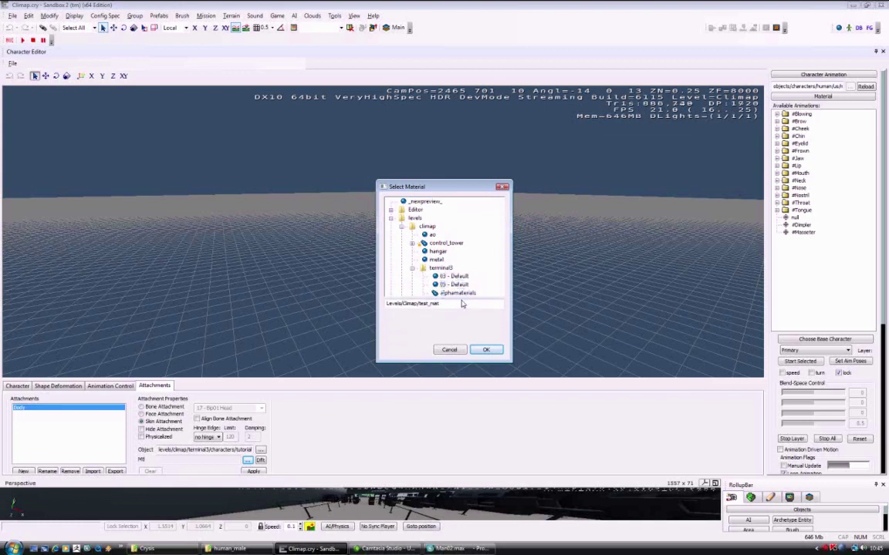
Search the objects, mods and Materials folders of the material tree for the character's material
left_click(412, 270)
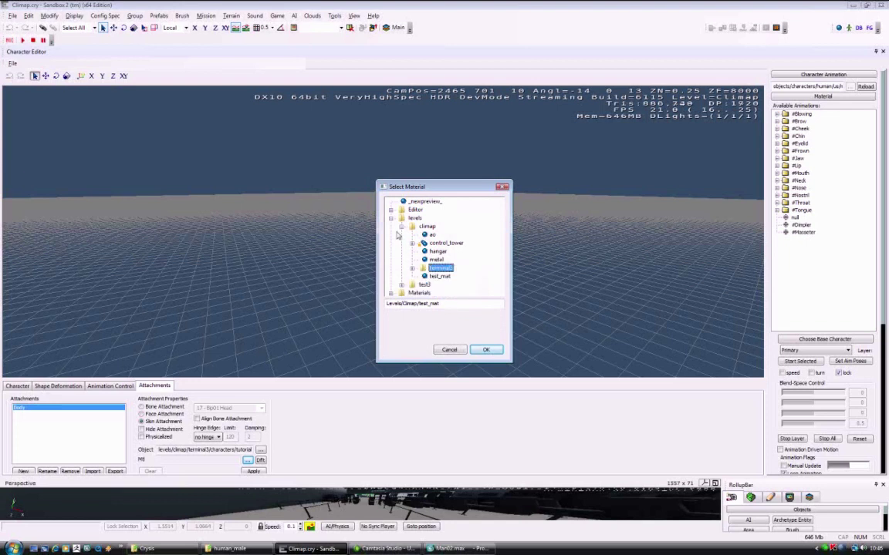
left_click(391, 219)
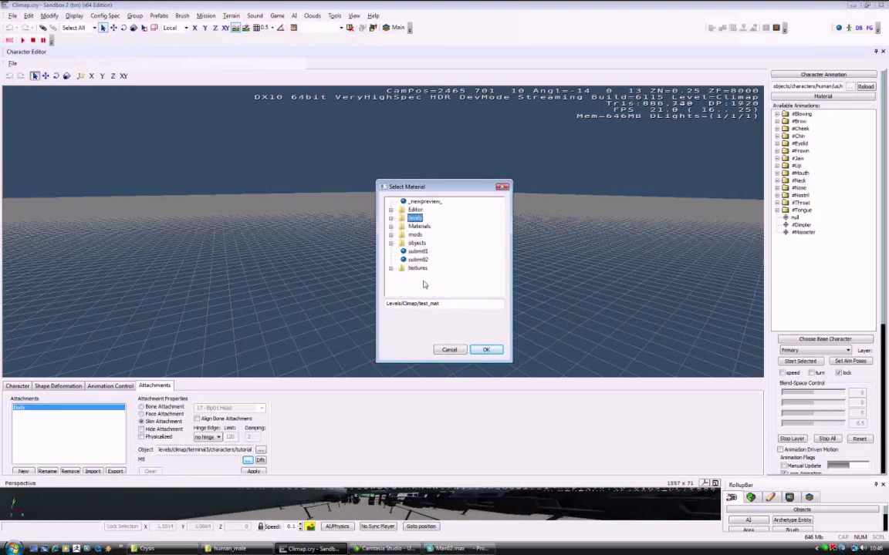
left_click(391, 243)
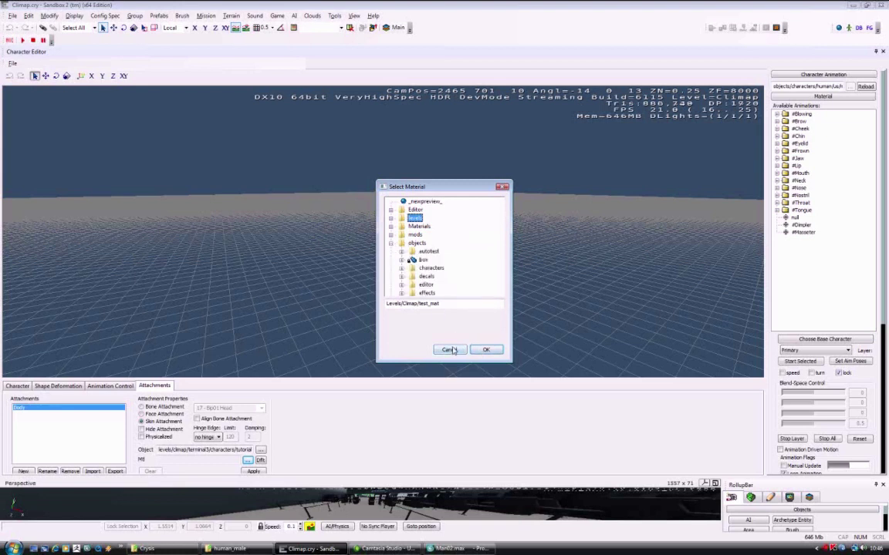
left_click(392, 243)
left_click(391, 234)
left_click(402, 243)
left_click(412, 252)
left_click(422, 260)
left_click(434, 268)
left_click(445, 276)
left_click(391, 235)
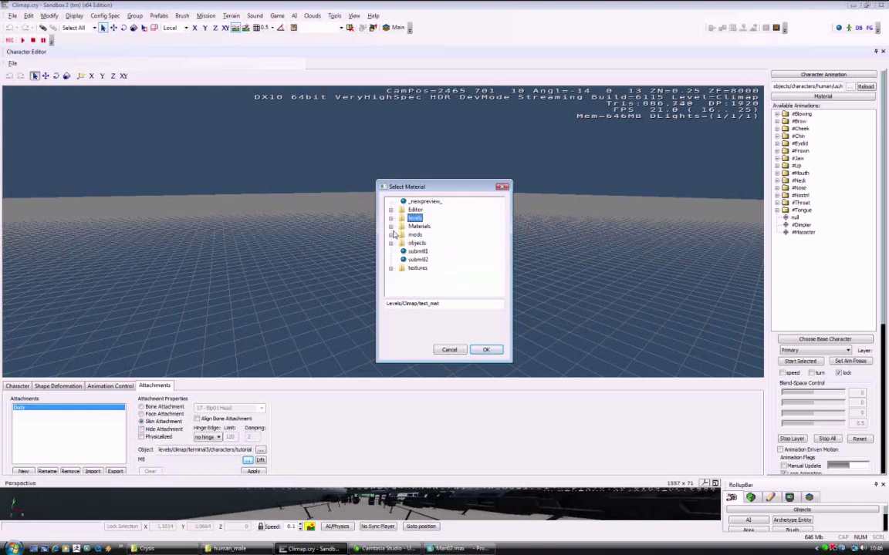
left_click(392, 226)
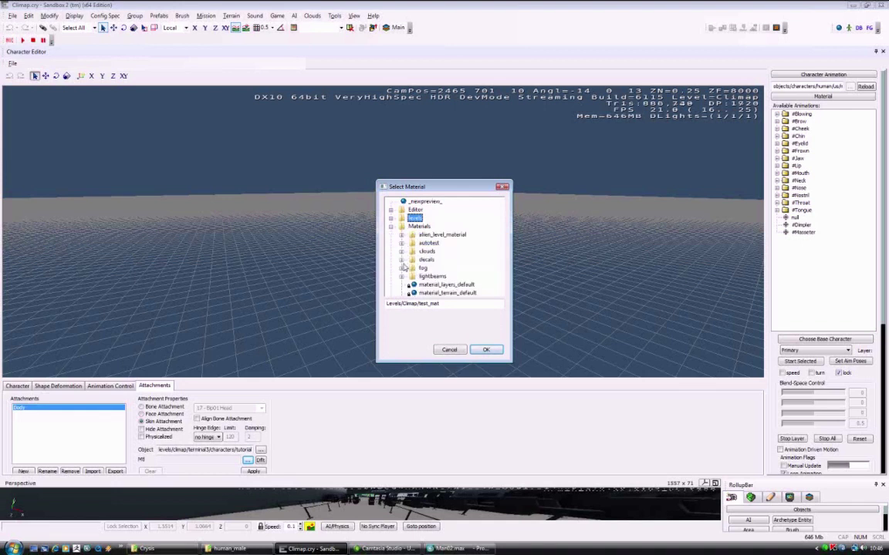
Return to levels/climap/terminal3 in the material tree, enlarge the Select Material dialog, and reveal the contents of its Characters folder
left_click(391, 219)
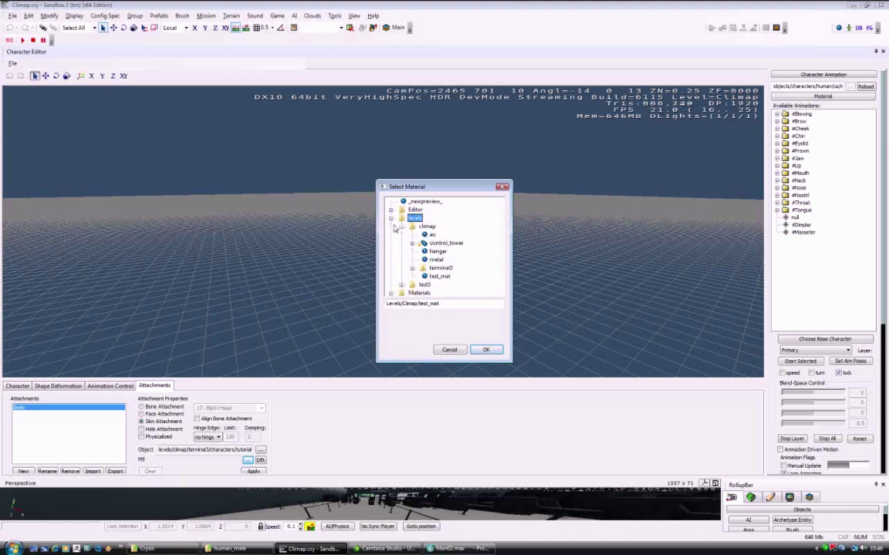
left_click(412, 267)
left_click(457, 292)
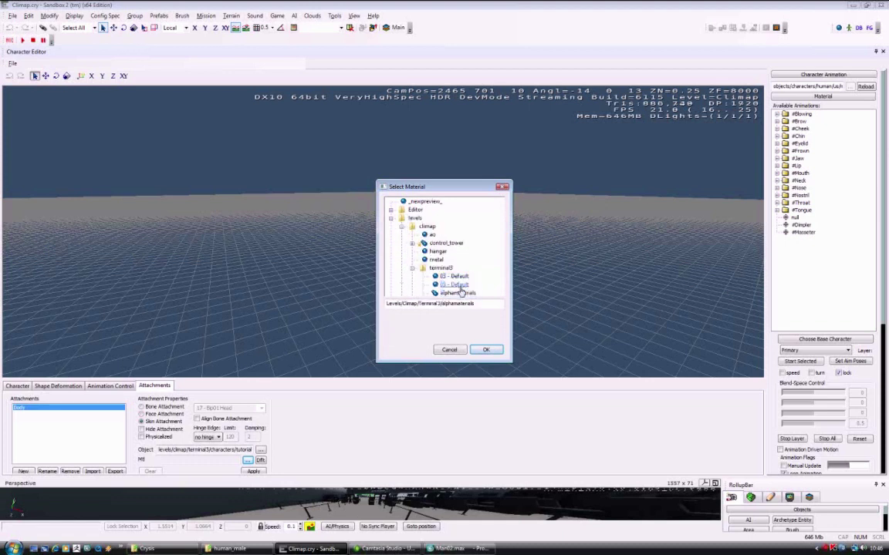
left_click(454, 285)
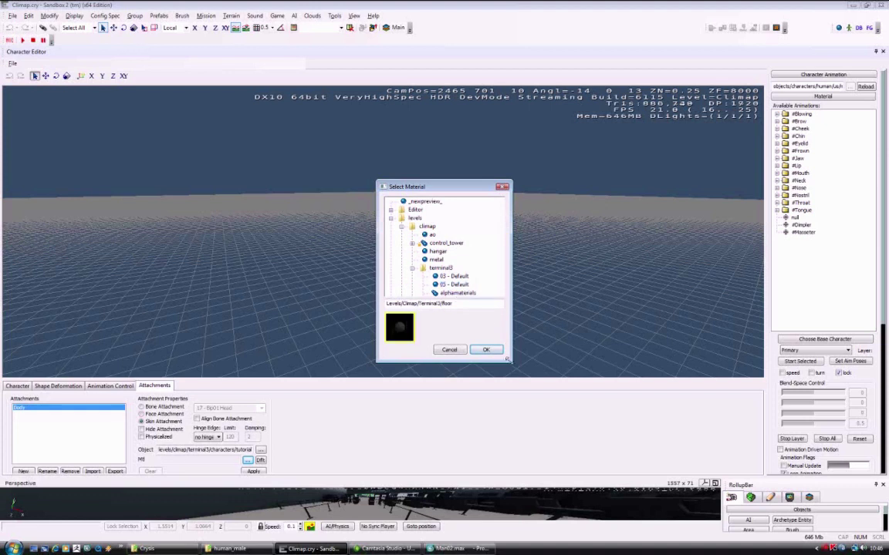
left_click_drag(509, 360, 635, 513)
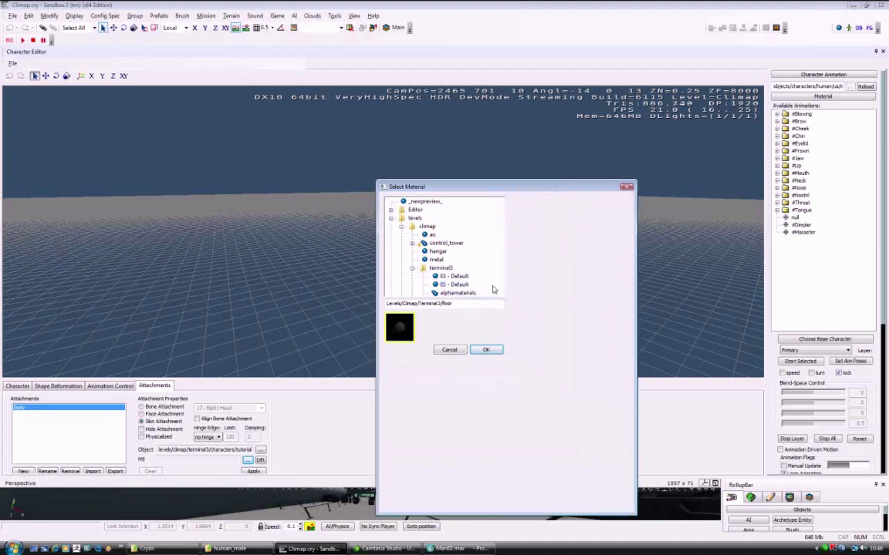
key("Down")
key("Down")
key("Down")
scroll(458, 323, "down", 4)
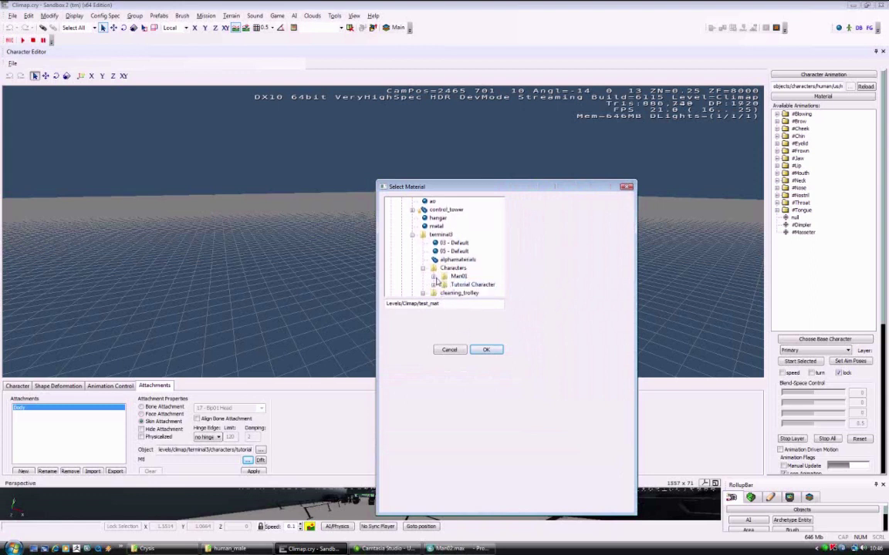
Assign the man01 material from the Tutorial Character folder to the Body attachment and apply the attachment settings
left_click(434, 286)
left_click(463, 294)
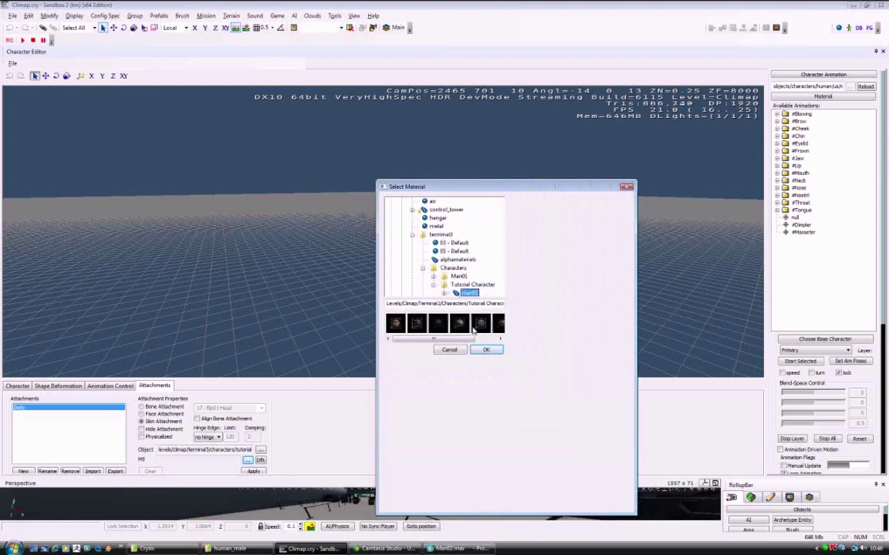
left_click(483, 351)
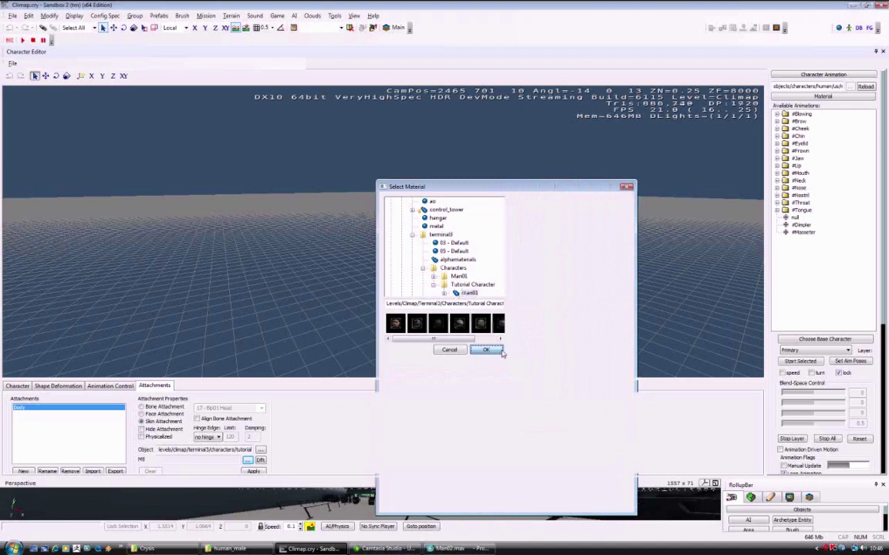
left_click(253, 471)
right_click_drag(468, 231, 473, 231)
key("w")
key("w")
key("s")
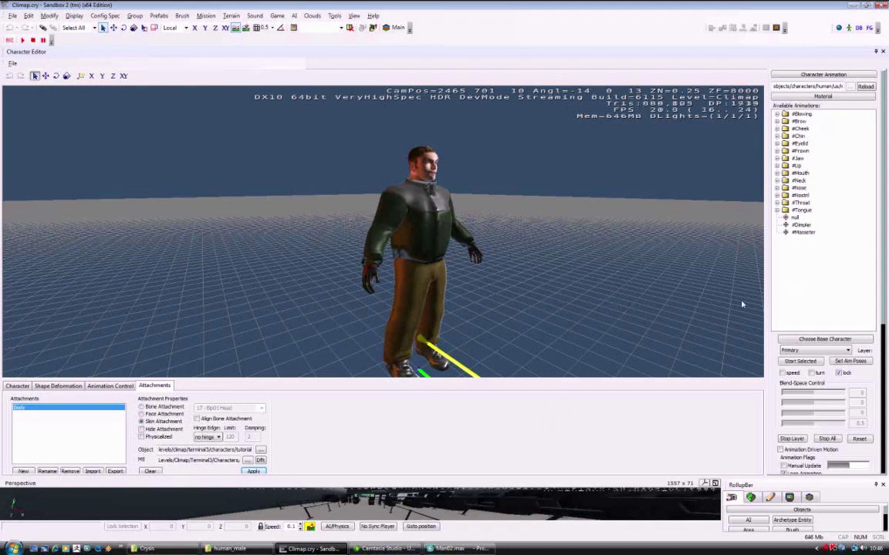
Choose the base character to load its animations and preview the relaxed_cleaningBoatArgument animation from the relaxed group
left_click(815, 339)
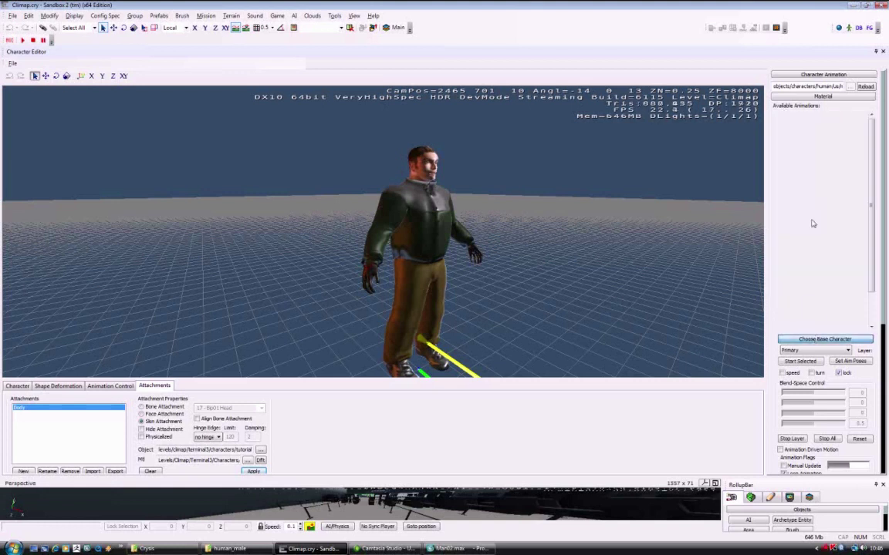
scroll(817, 209, "down", 8)
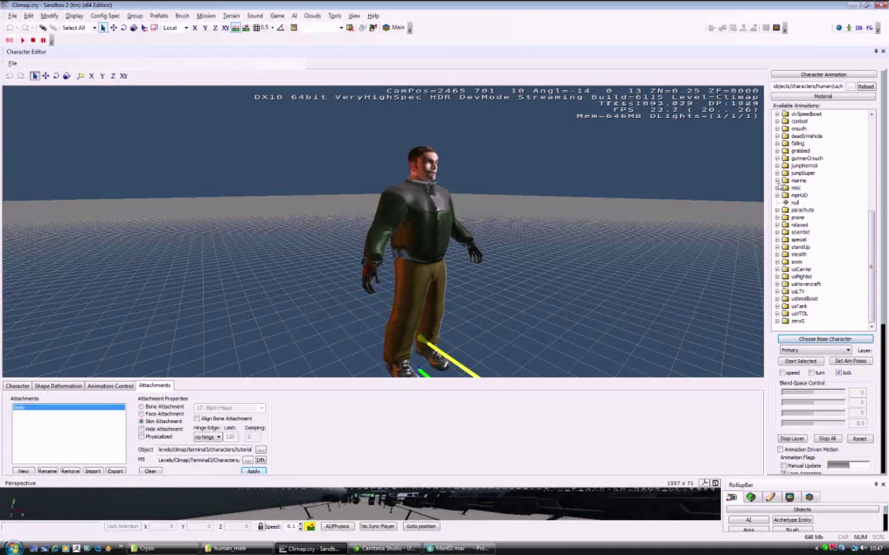
left_click(777, 195)
left_click(777, 195)
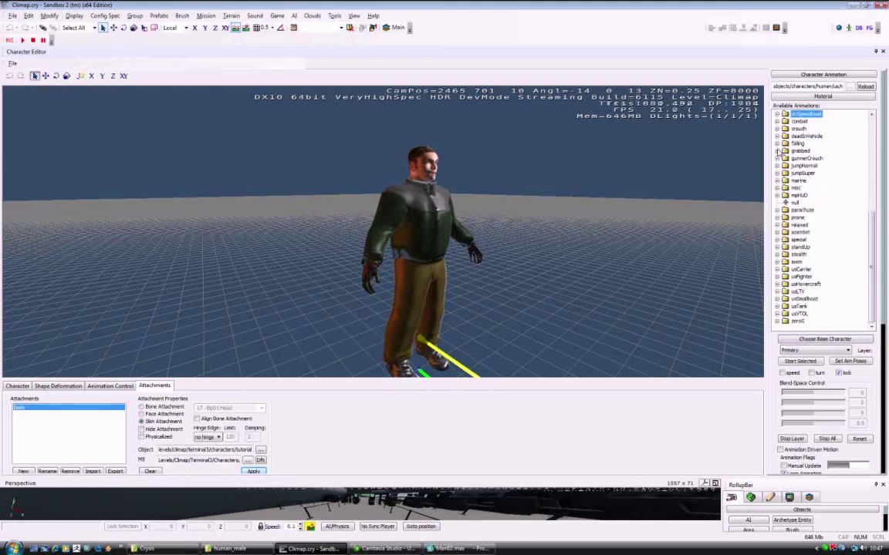
left_click(777, 224)
mouse_move(874, 159)
left_mouse_down()
mouse_move(869, 287)
mouse_move(869, 152)
left_mouse_up()
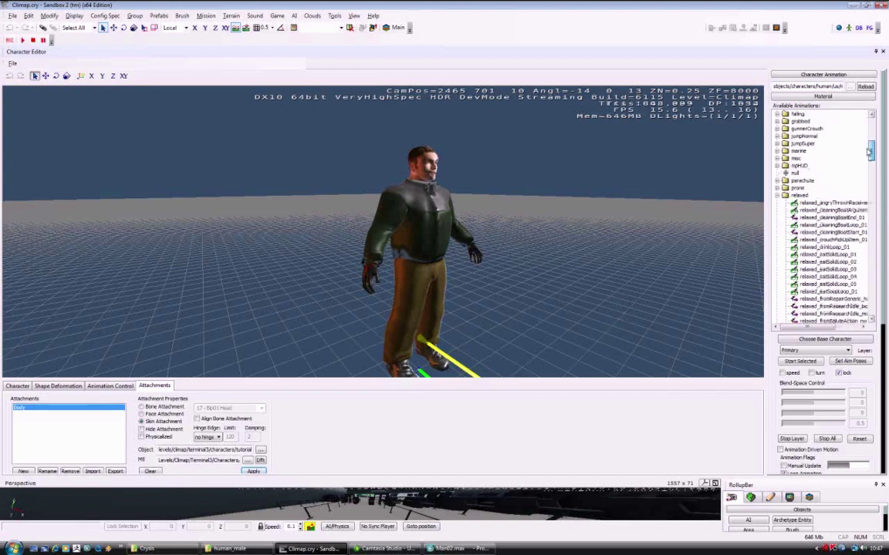
left_click(833, 174)
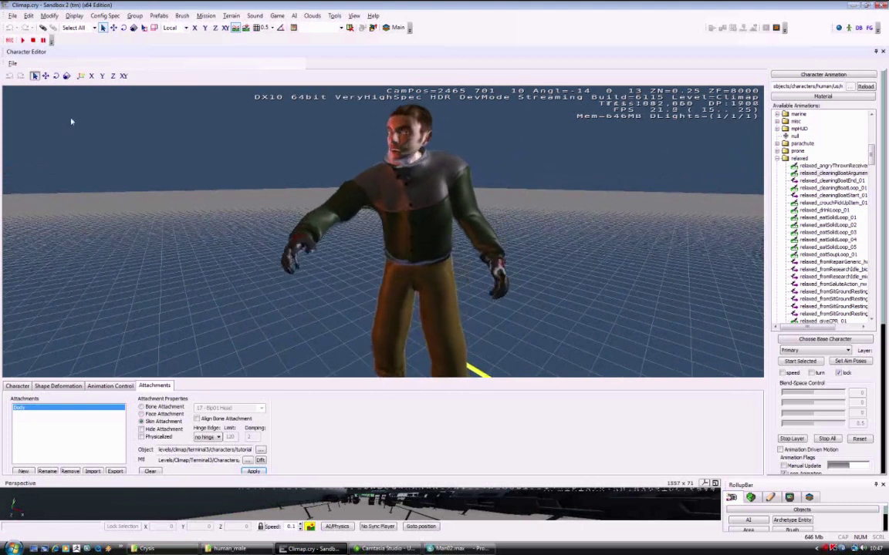
Save the character definition as Tutorial in the Tutorial Character folder and close the Character Editor
left_click(14, 63)
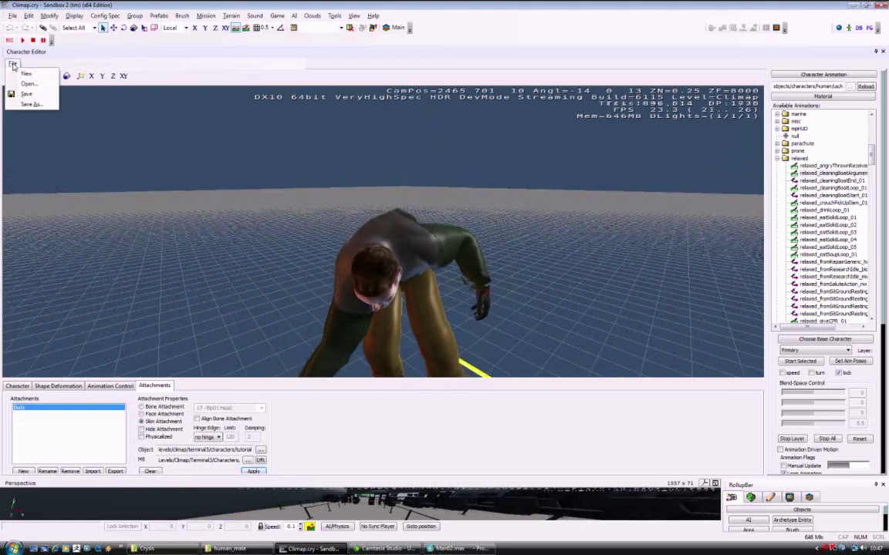
left_click(30, 95)
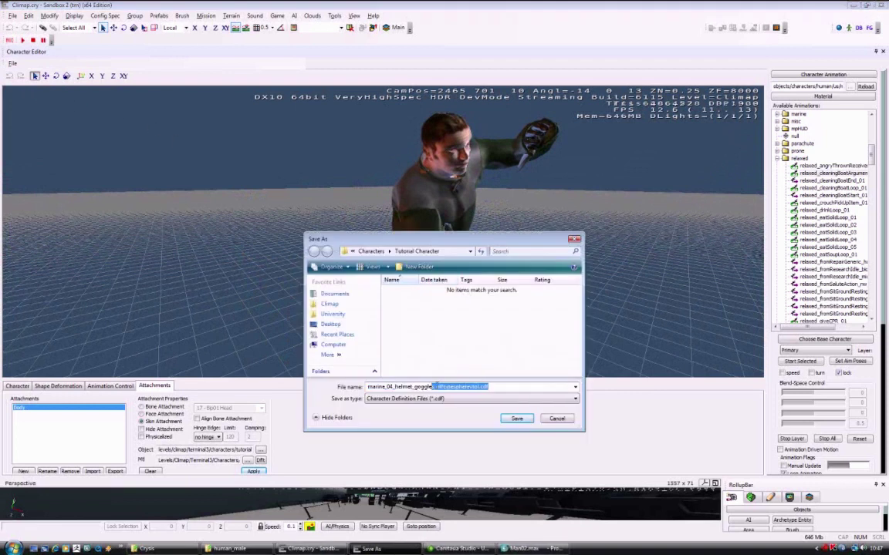
type("Tutorial")
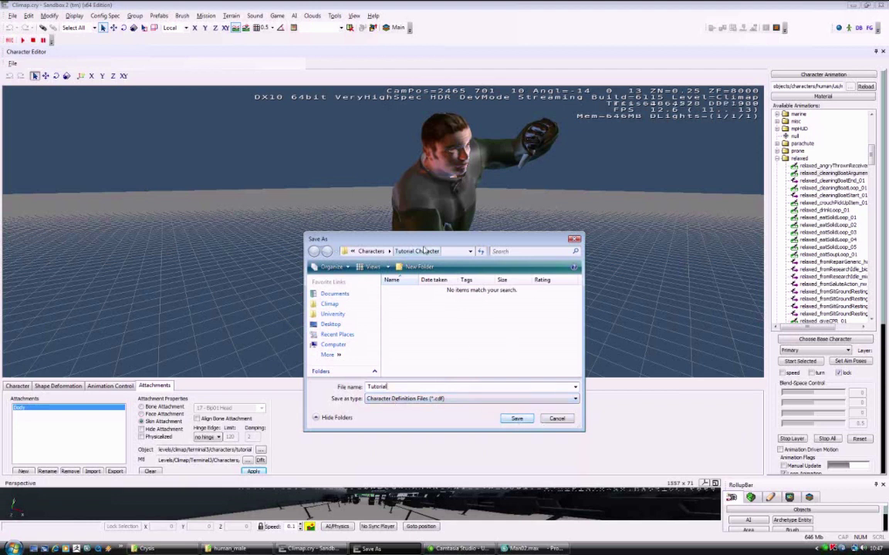
left_click(517, 419)
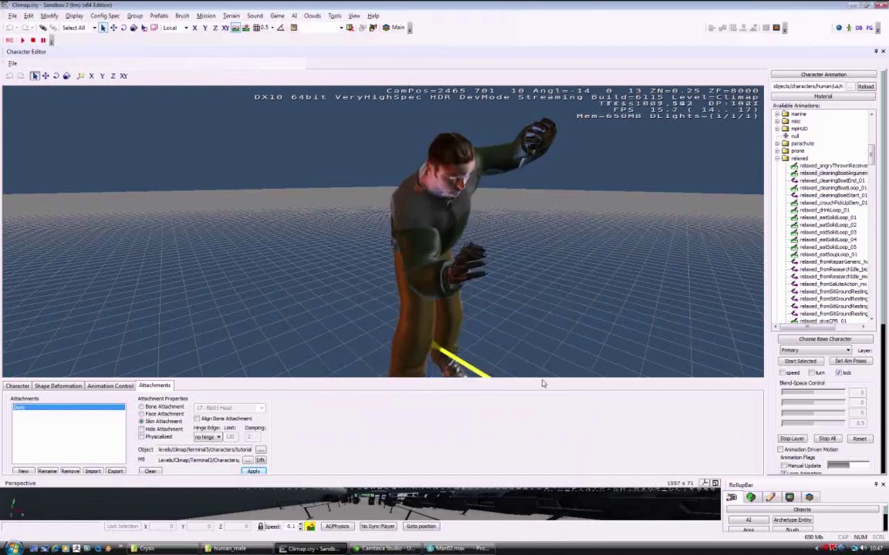
left_click(883, 52)
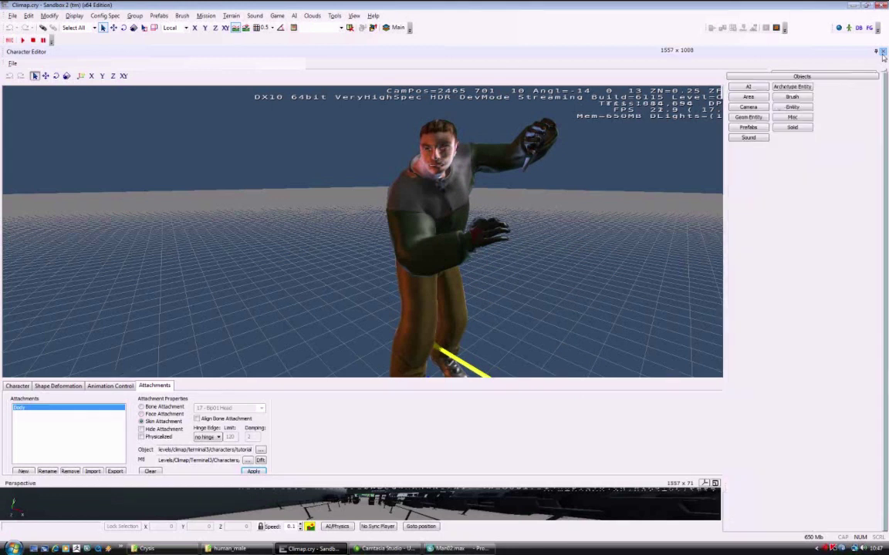
Place a Grunt AI entity on the terminal floor near the desks and rotate it about -142 degrees around Z
right_click_drag(571, 262, 680, 208)
left_click(781, 107)
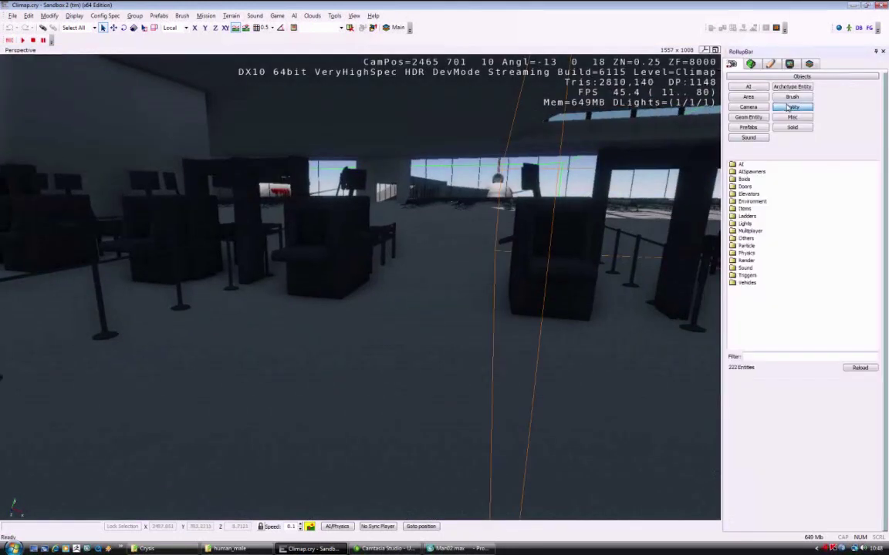
left_click(742, 165)
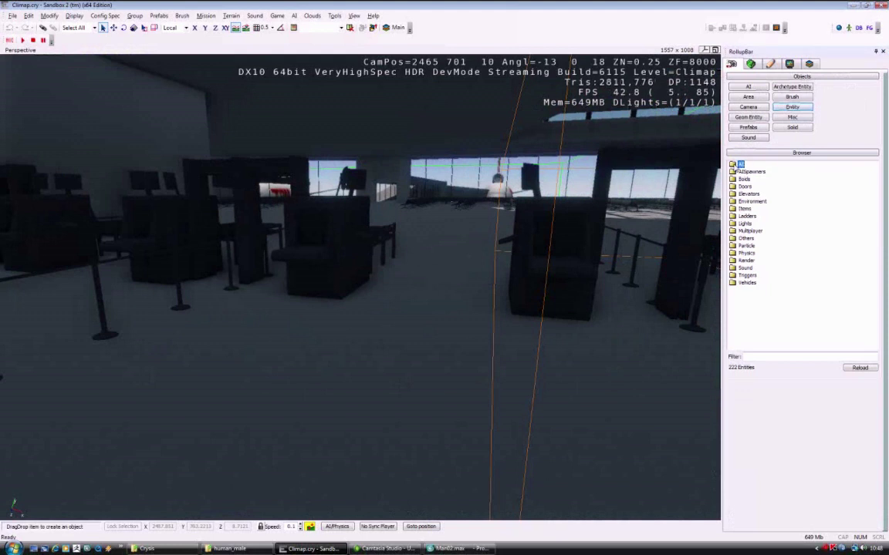
double_click(734, 168)
left_click_drag(755, 202, 378, 386)
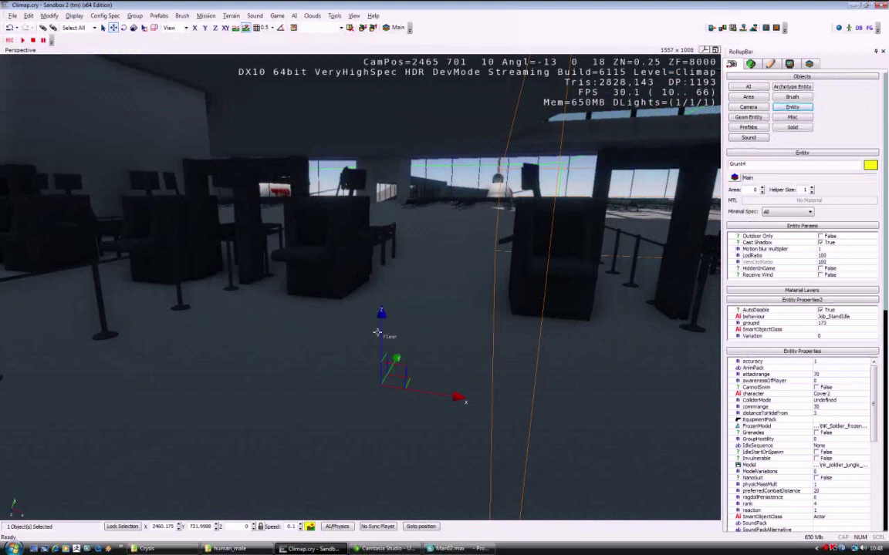
left_click_drag(377, 333, 379, 377)
mouse_move(379, 376)
right_mouse_down()
mouse_move(441, 378)
mouse_move(375, 390)
right_mouse_up()
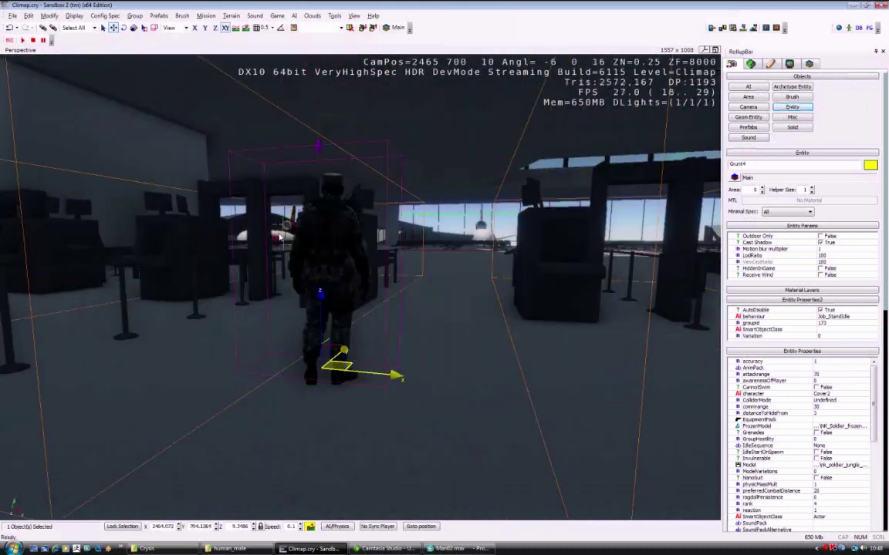
left_click(124, 27)
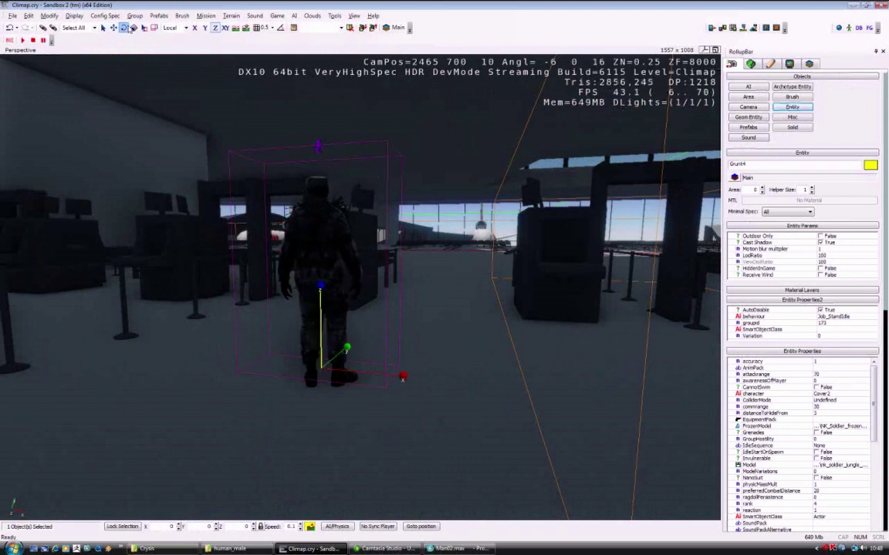
left_click_drag(309, 267, 886, 418)
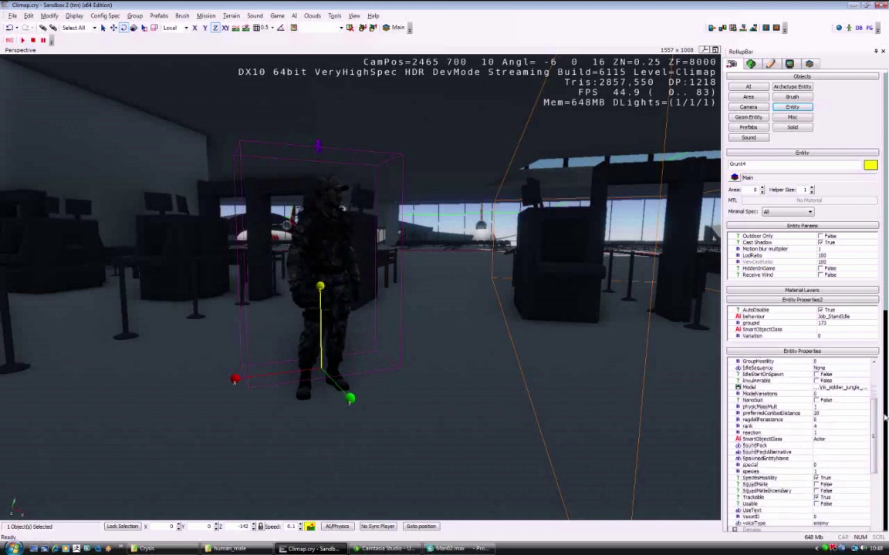
Set the grunt's Model property to Tutorial.cdf from the level's Tutorial Character folder
left_click(867, 389)
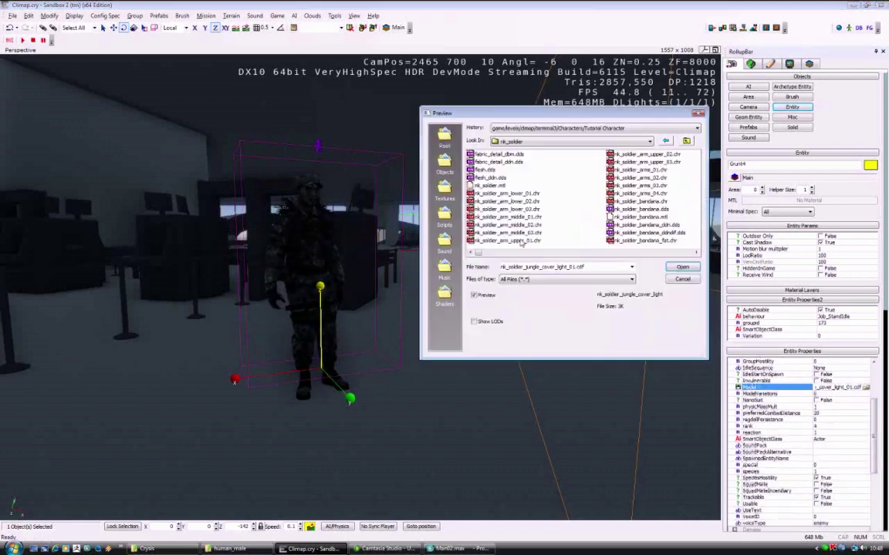
left_click(629, 130)
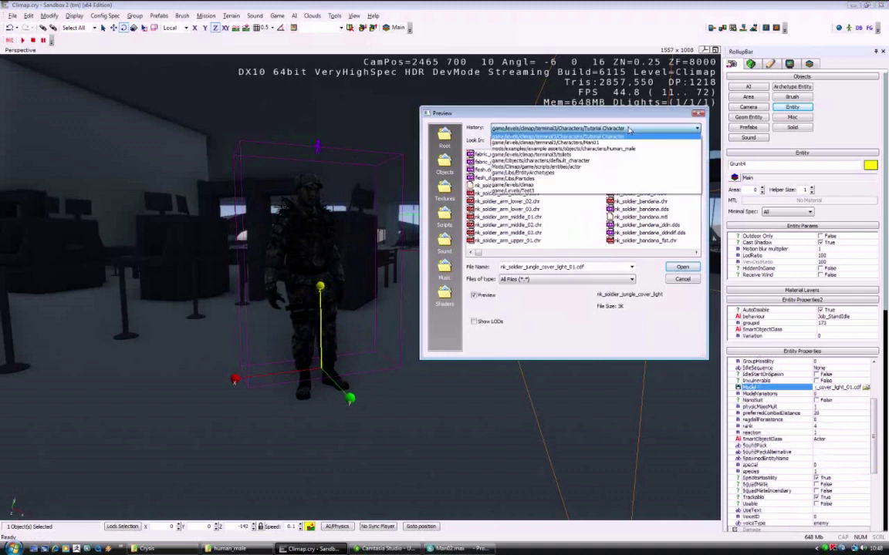
left_click(578, 136)
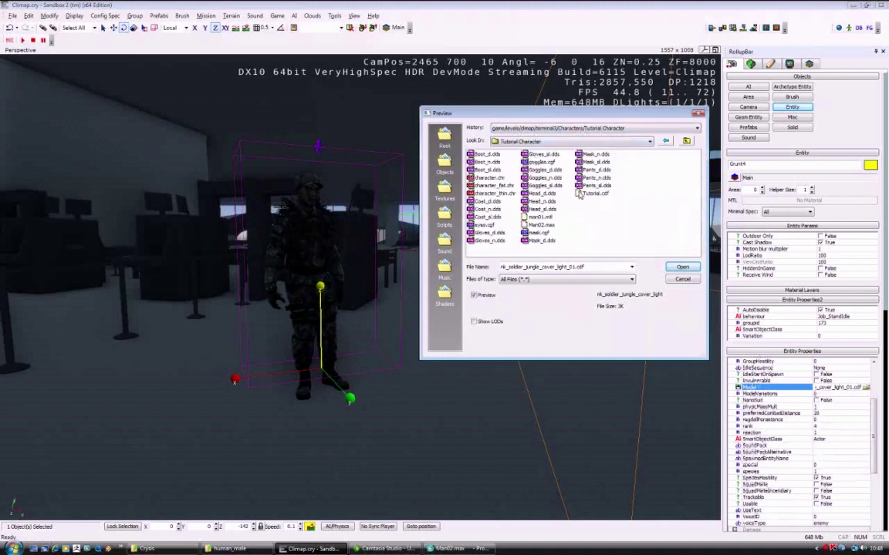
left_click(589, 193)
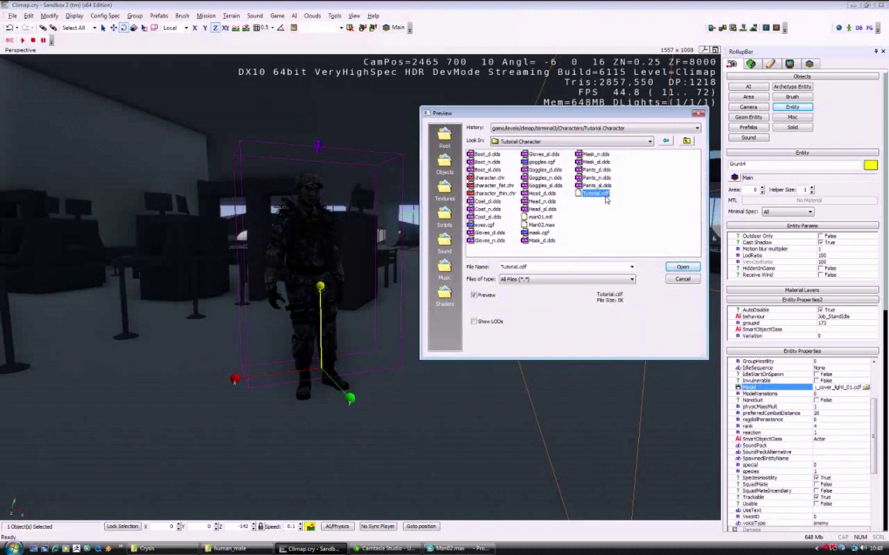
left_click(682, 268)
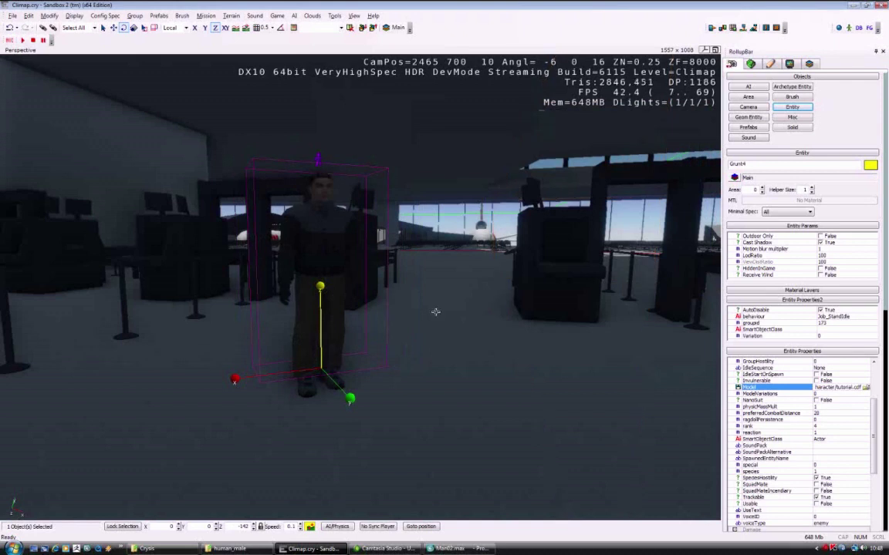
Assign the Asian_Rifleman equipment pack to the grunt and reload its entity script
scroll(470, 328, "up", 3)
right_click_drag(471, 328, 471, 329)
key("w")
key("s")
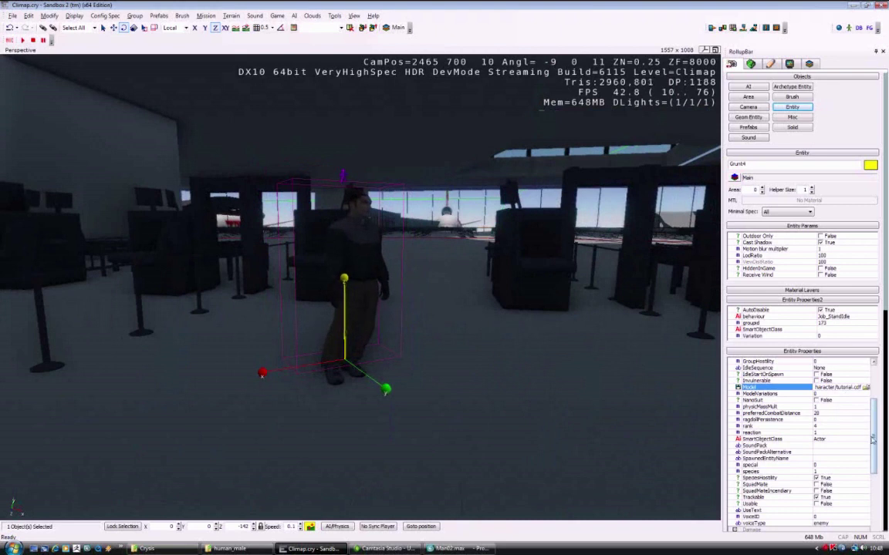
left_click_drag(875, 436, 874, 421)
left_click(837, 378)
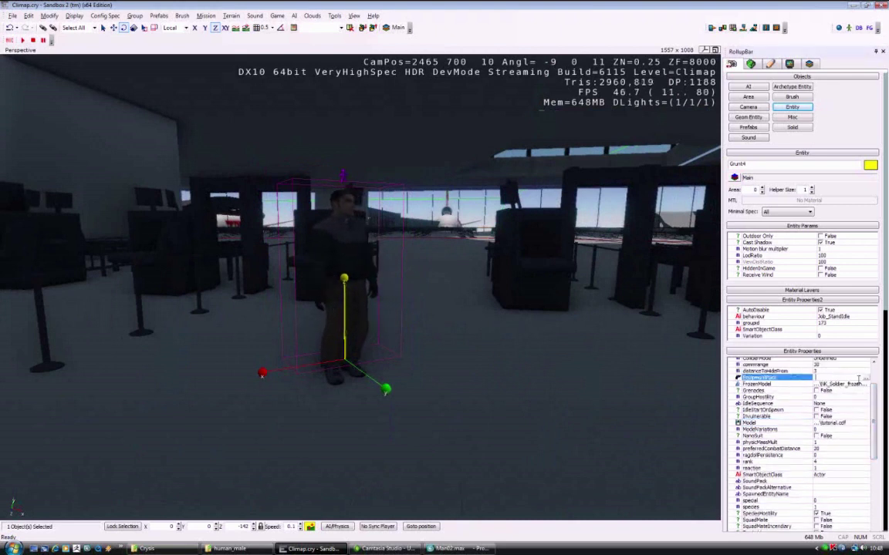
left_click(866, 381)
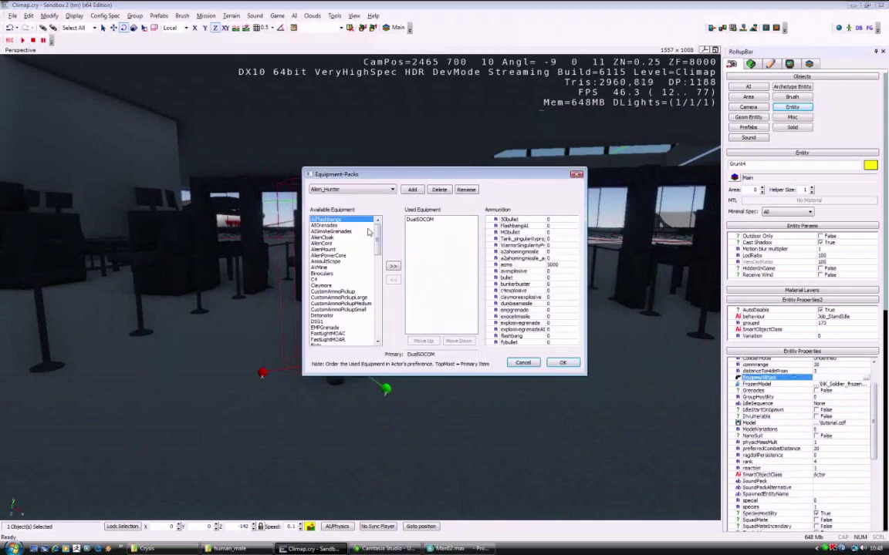
left_click(324, 189)
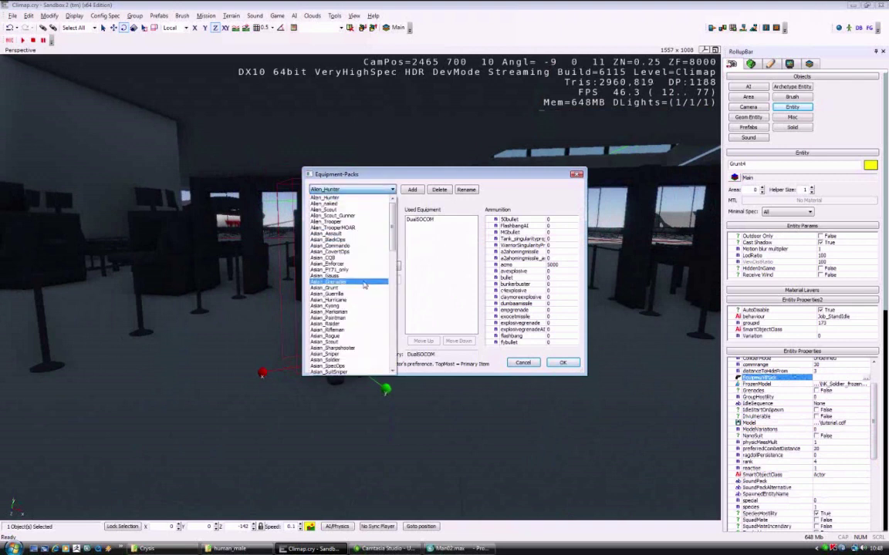
left_click(332, 329)
left_click(561, 364)
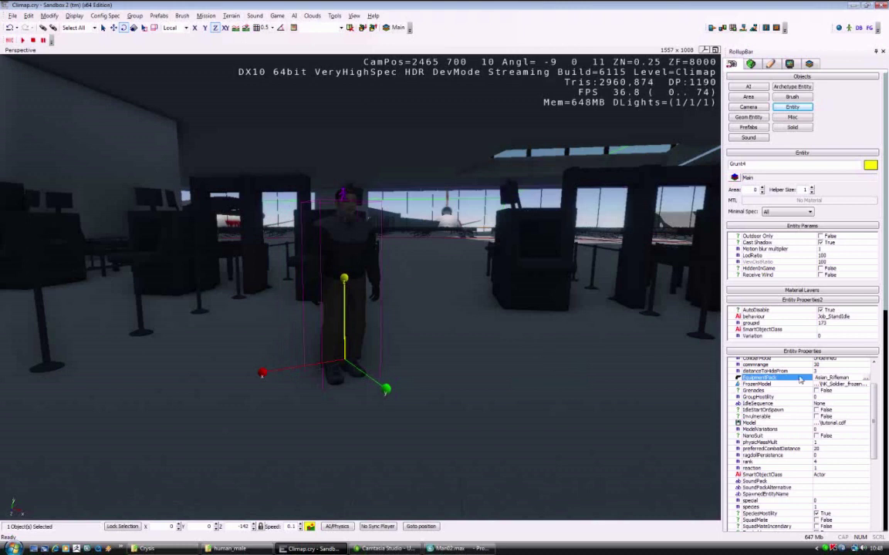
left_click_drag(886, 306, 885, 428)
left_click(788, 341)
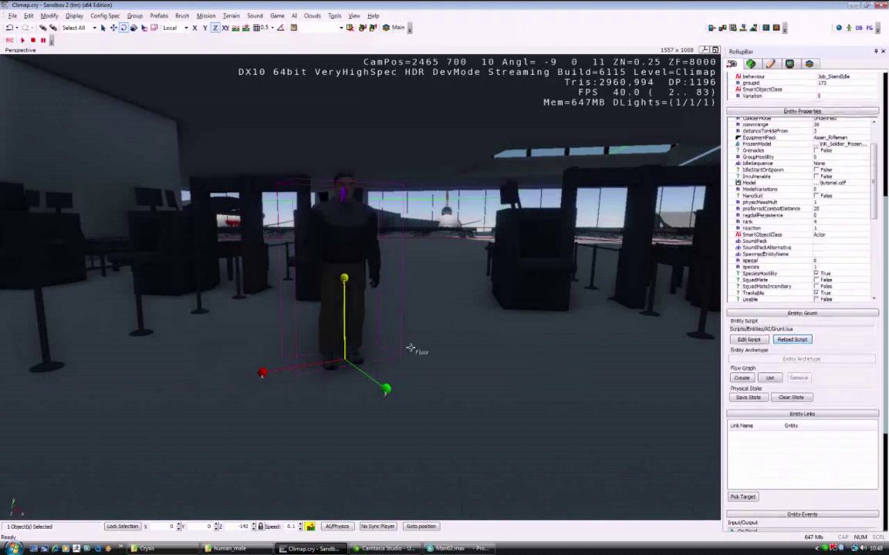
Deselect the grunt, test the level in game mode by shooting at the custom character, and return to editing
left_click(494, 400)
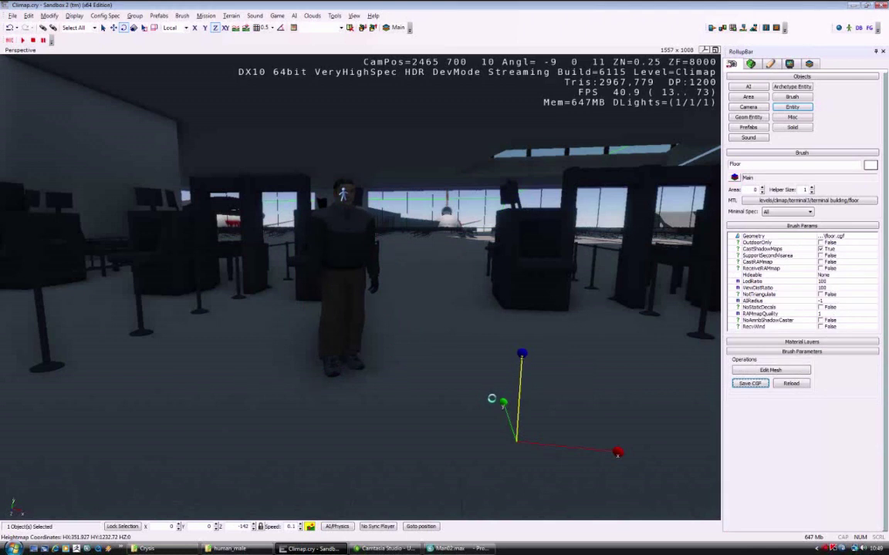
key("ctrl+g")
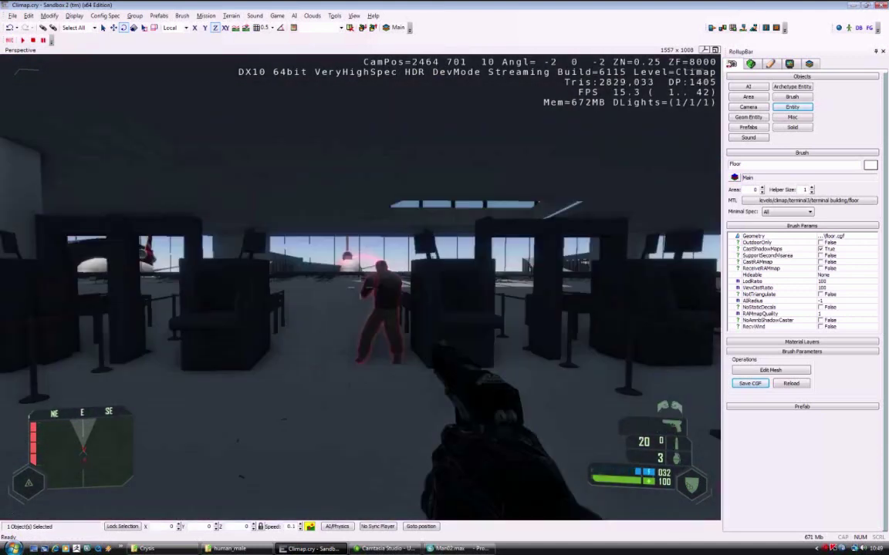
left_click(361, 287)
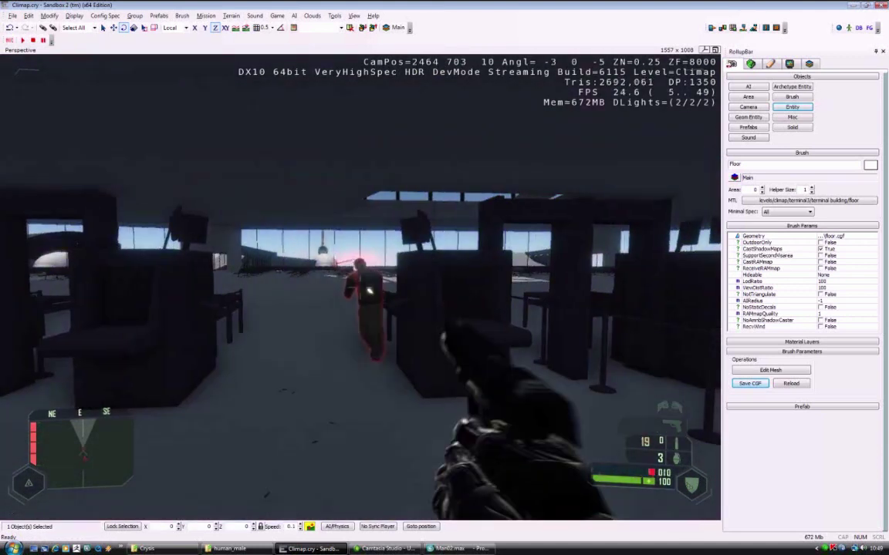
left_click(360, 287)
left_click(360, 287)
left_click(360, 287)
left_click(360, 287)
left_click(361, 287)
left_click(360, 287)
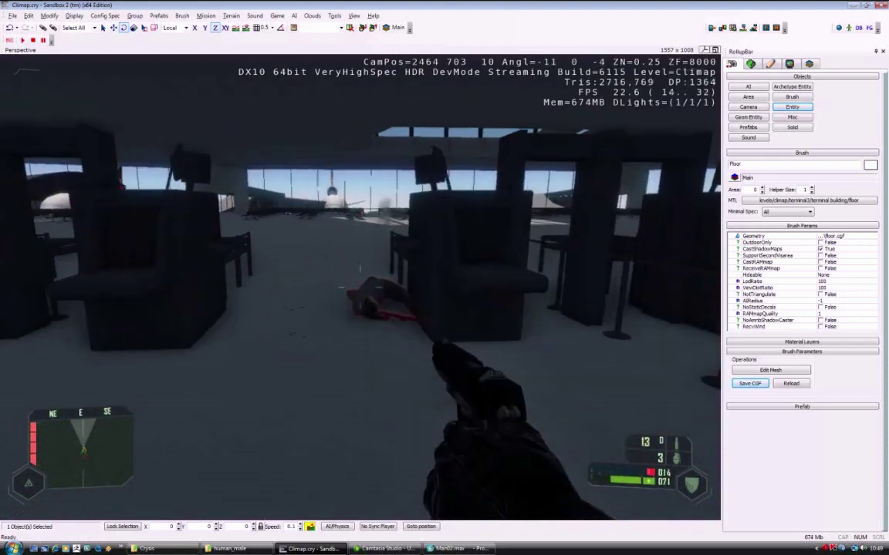
left_click(360, 287)
left_click(361, 287)
left_click(361, 287)
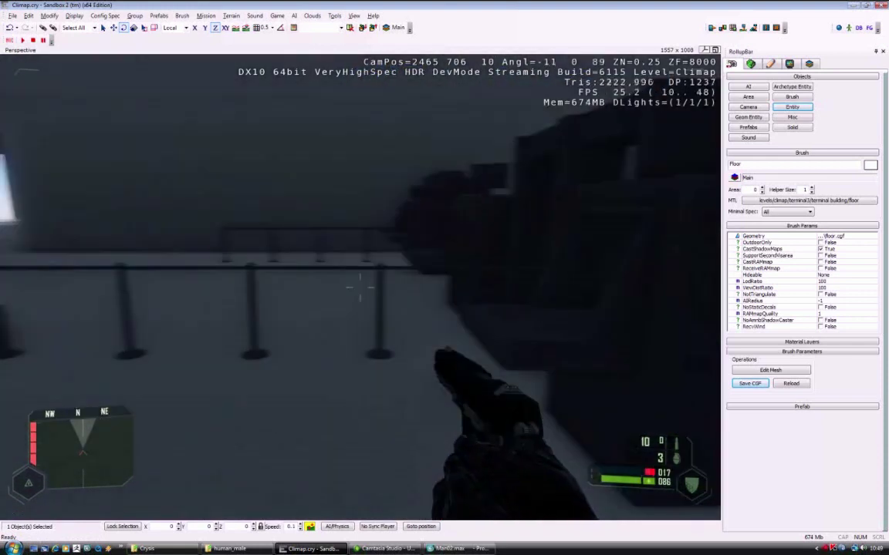
key("Escape")
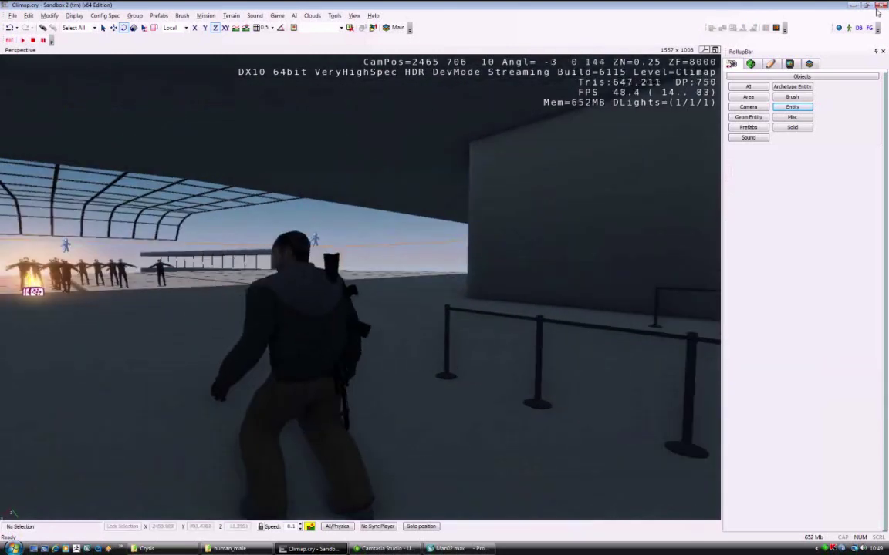
Look over the custom character up close and from a distance in the terminal, and close the level editor
key("w")
right_click_drag(520, 247, 520, 245)
key("s")
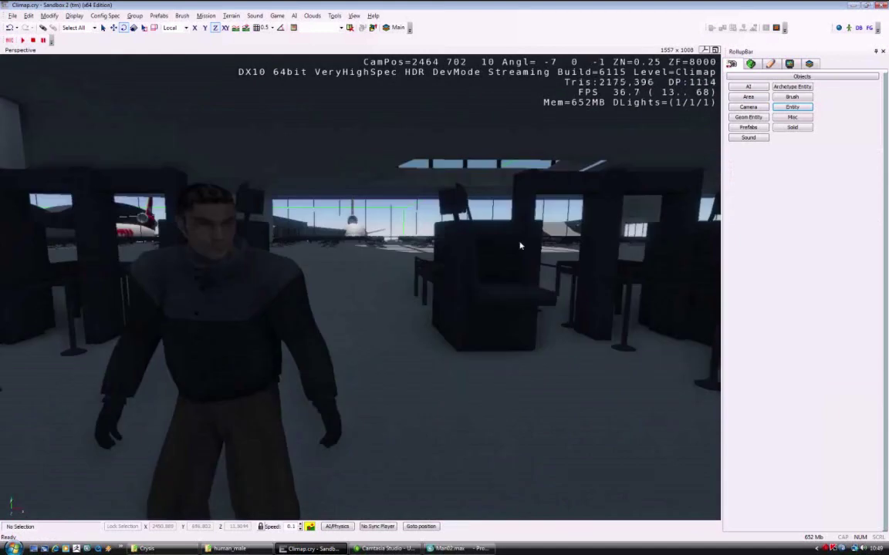
key("s")
right_click_drag(343, 293, 358, 325)
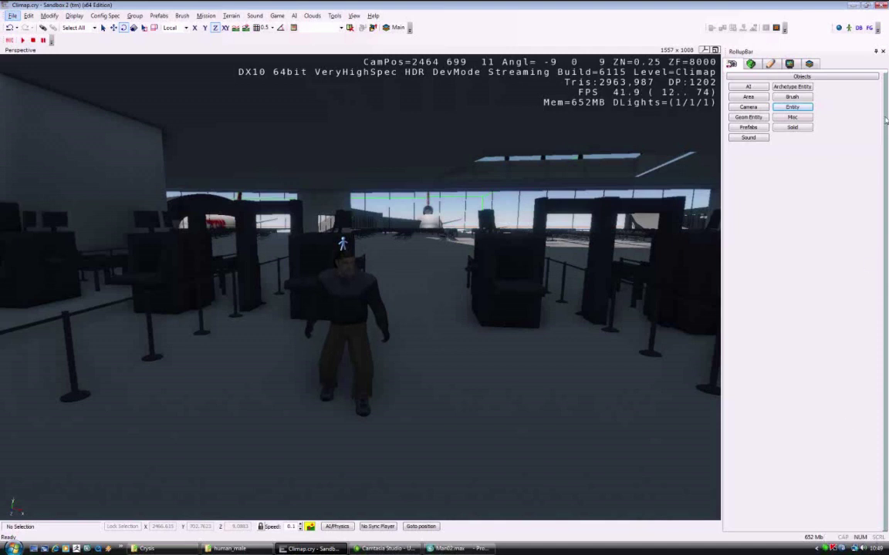
key("alt+F4")
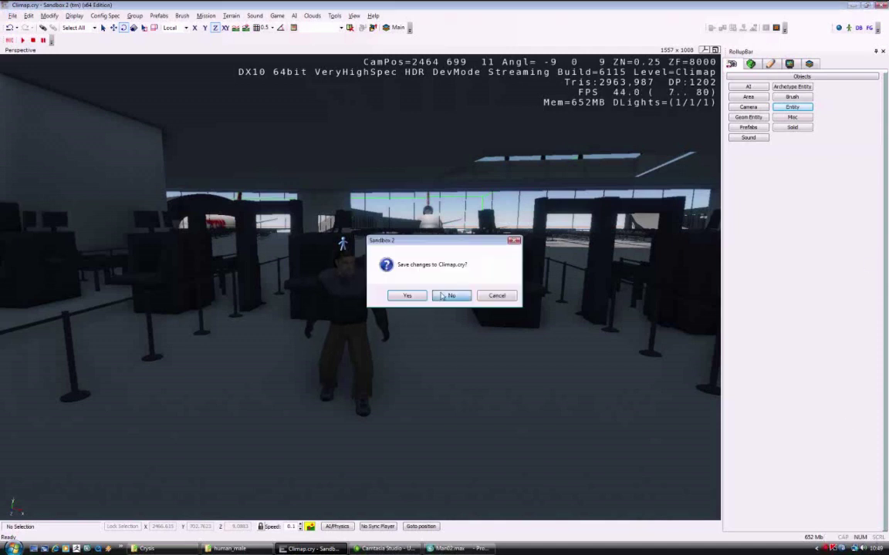